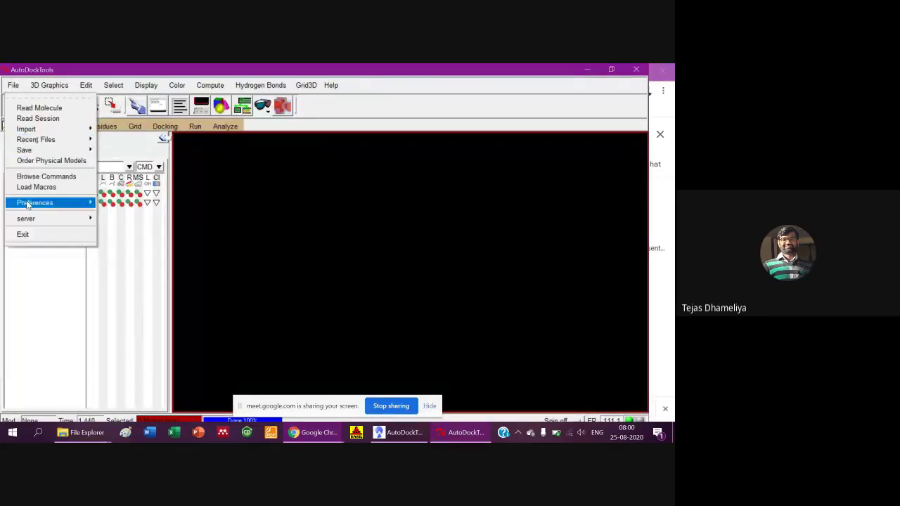
- Show the Set User Preferences dialog, then bring up File Explorer from the taskbar
left_click(104, 209)
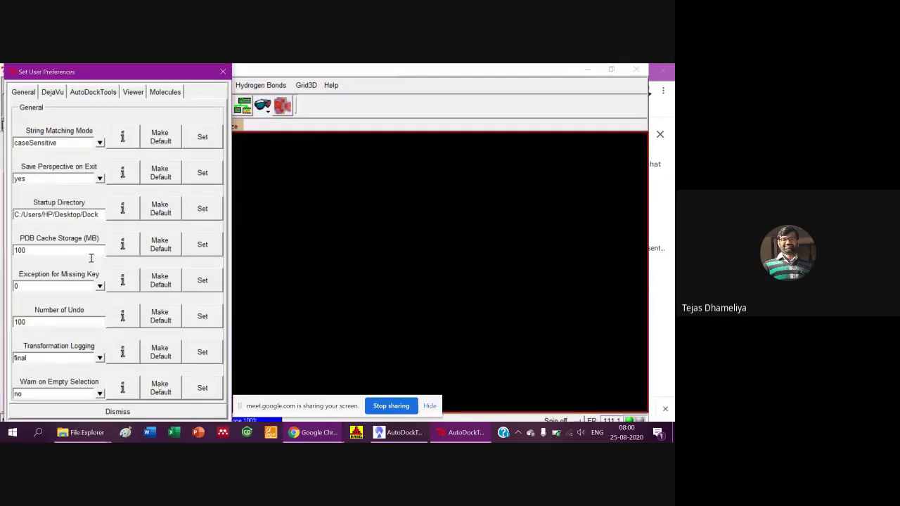
left_click(78, 432)
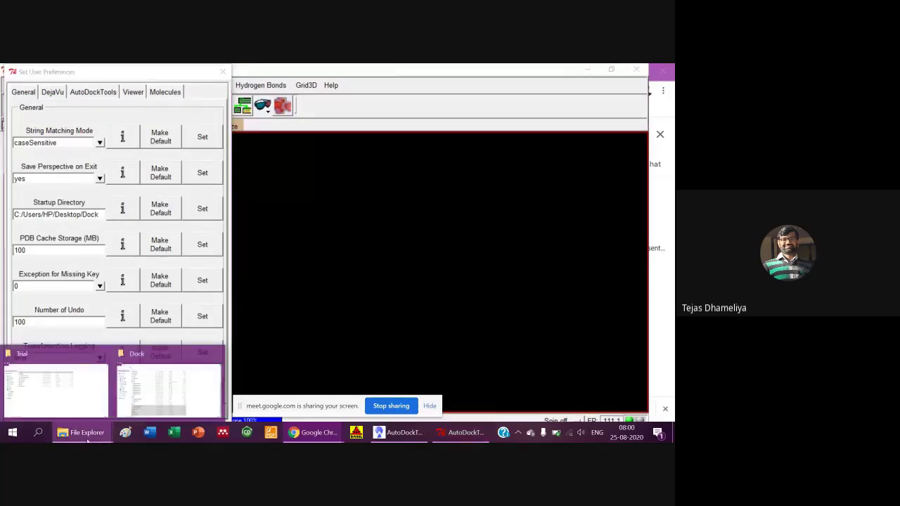
- Copy the Trial folder's Desktop path from the Explorer address bar and return to AutoDockTools
left_click(29, 385)
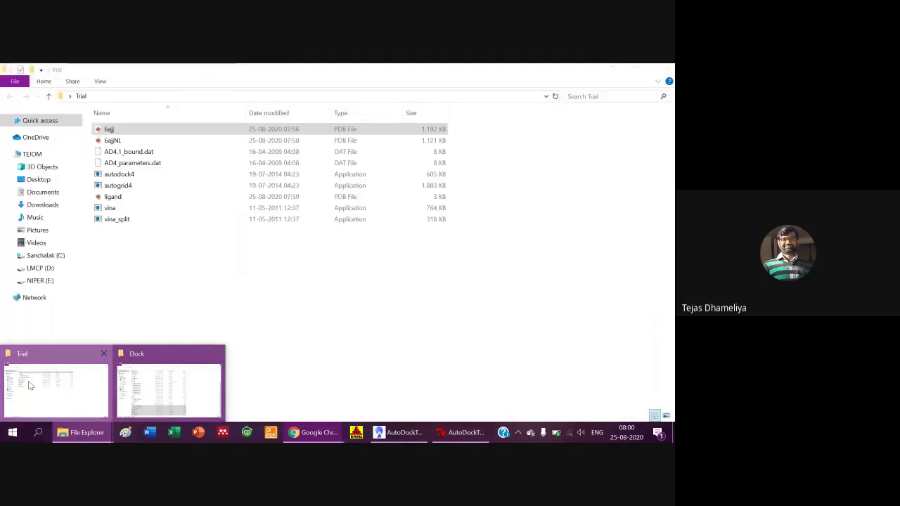
left_click(114, 97)
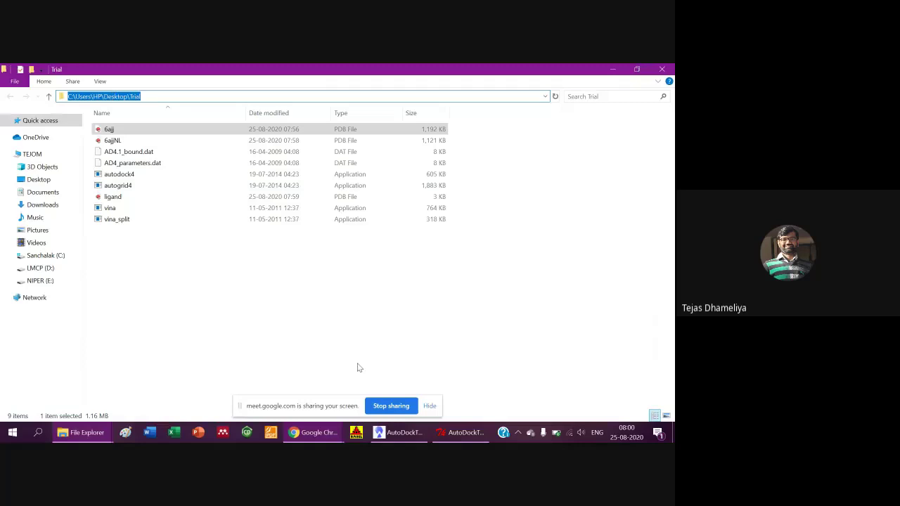
left_click(458, 432)
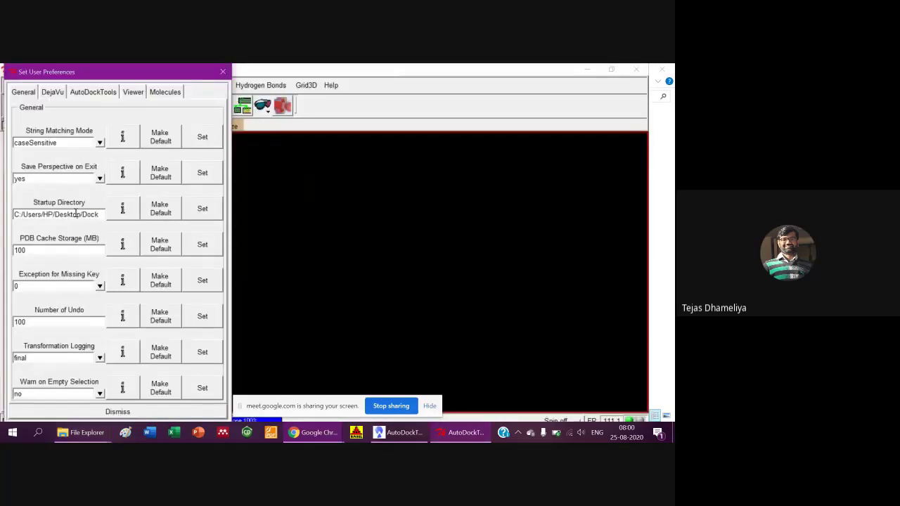
- Replace the Startup Directory with the pasted Desktop Trial path, apply it, and dismiss preferences
key("BackSpace")
key("BackSpace")
key("BackSpace")
key("BackSpace")
key("BackSpace")
key("BackSpace")
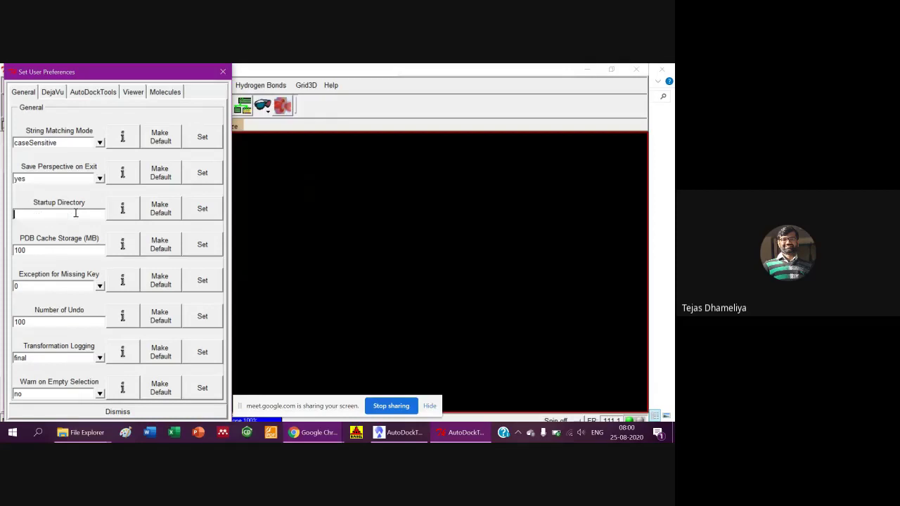
type("C:\\Users\\HP\\Desktop\\Trial")
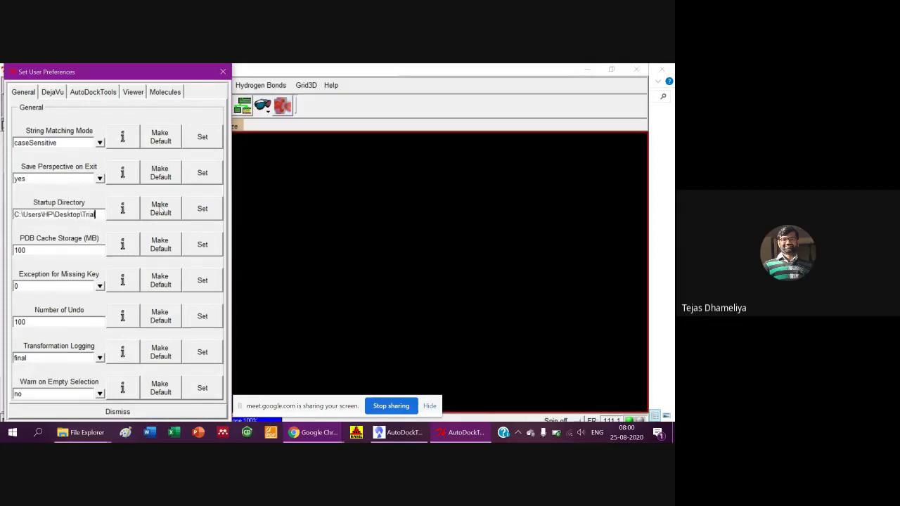
left_click(204, 213)
left_click(116, 411)
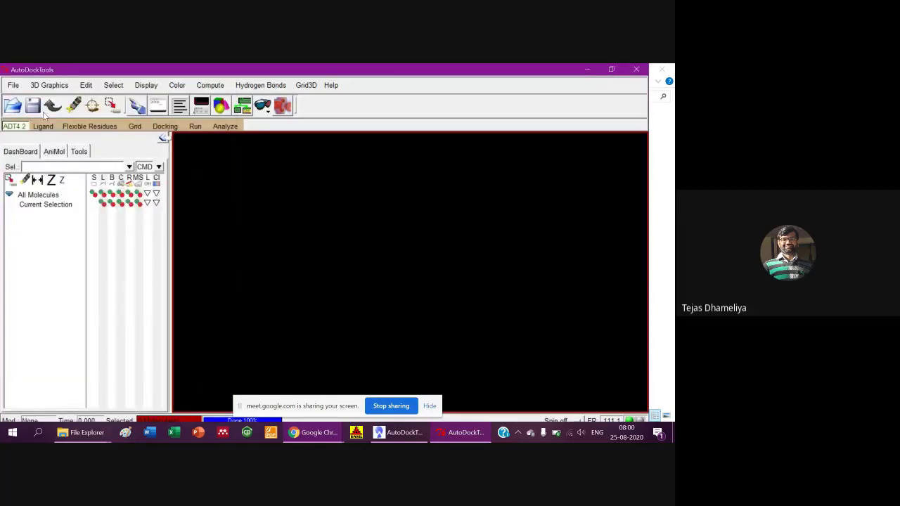
- Read the 6ajjNL structure file from the Trial folder and look it over in the viewer
right_click(24, 195)
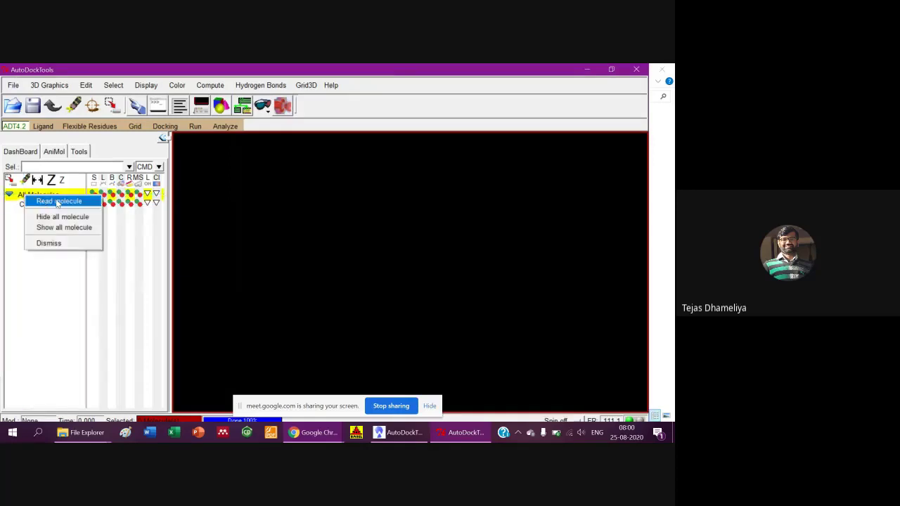
left_click(59, 201)
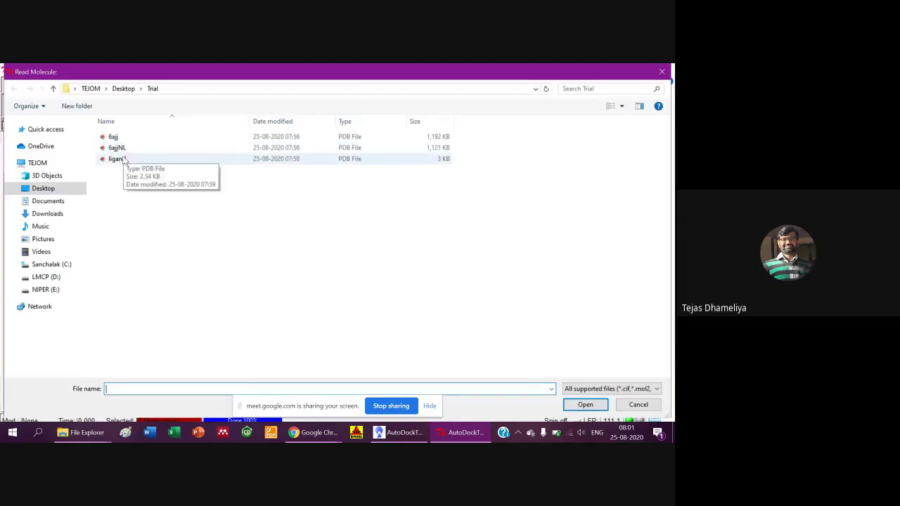
left_click(122, 150)
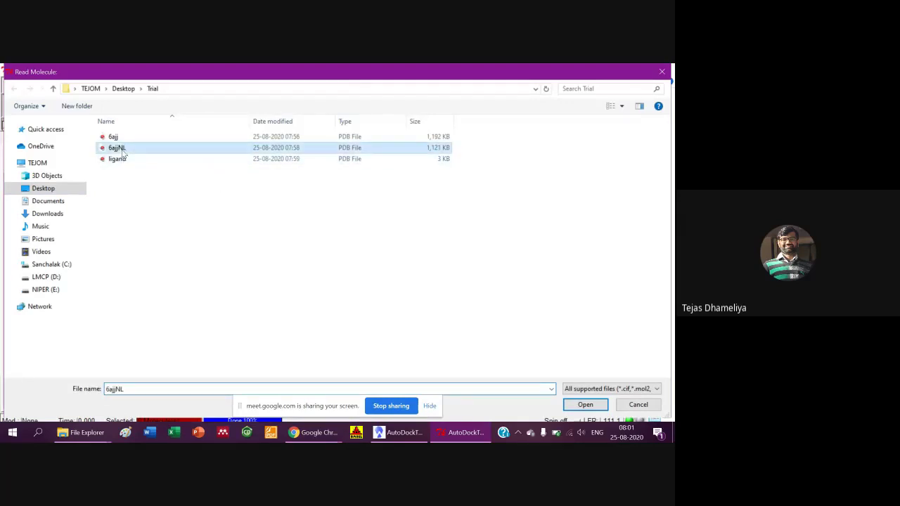
left_click(583, 405)
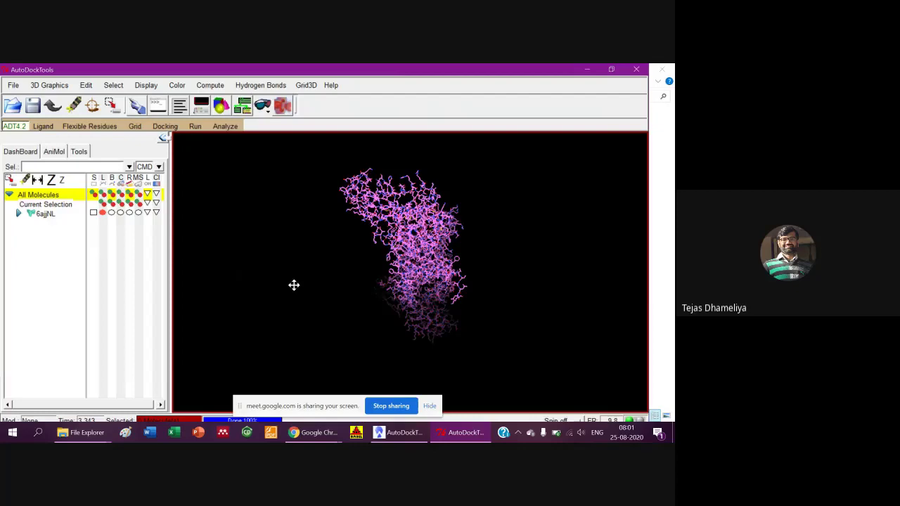
right_click_drag(354, 305, 365, 306)
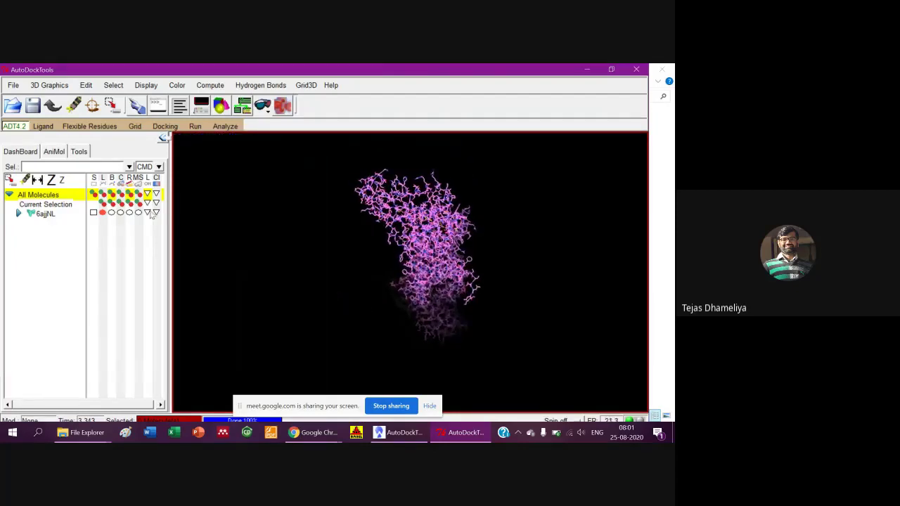
- Delete the water molecules from 6ajjNL and add hydrogens to it
left_click(86, 85)
mouse_move(105, 171)
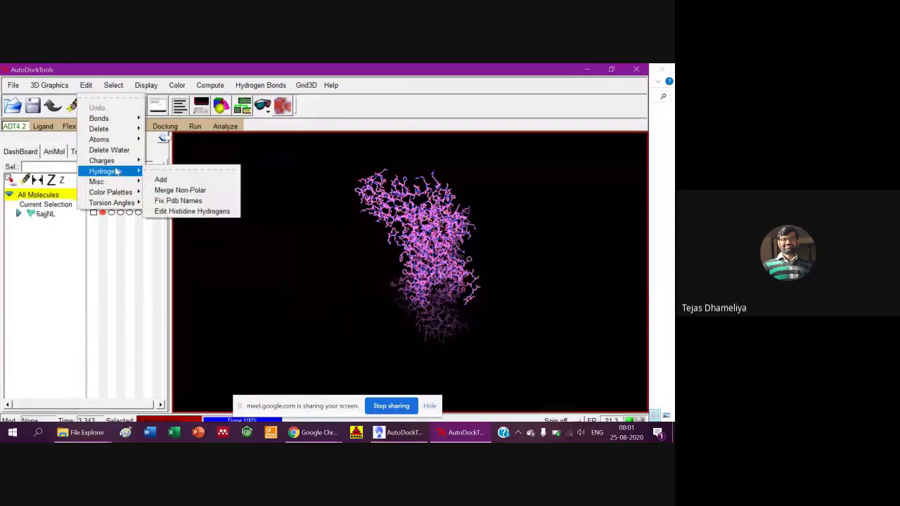
left_click(133, 151)
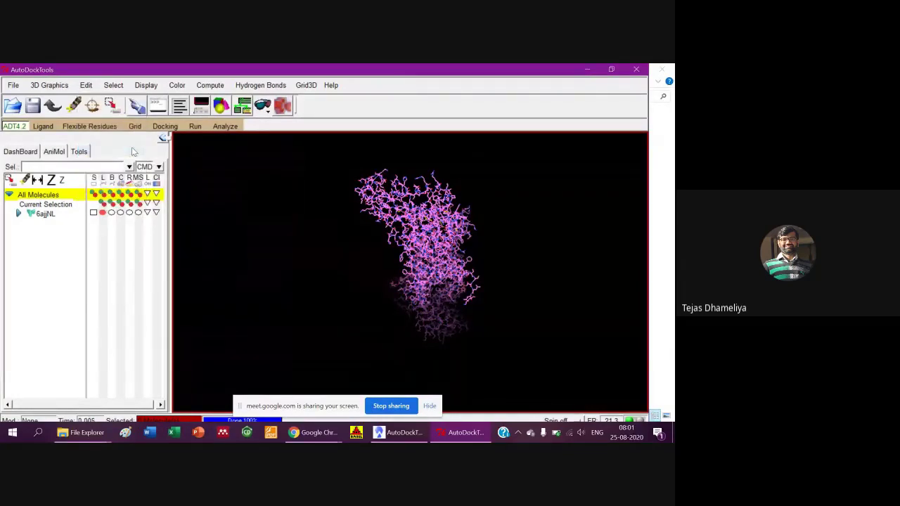
left_click(87, 85)
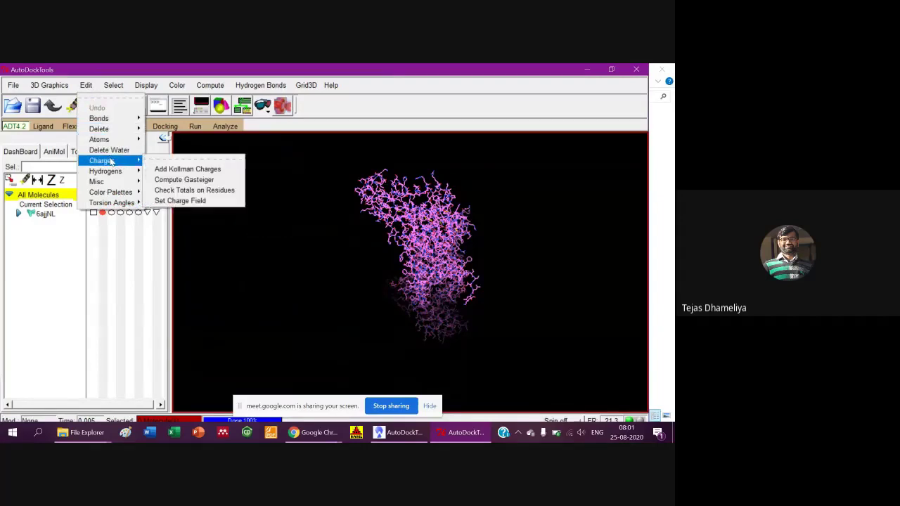
mouse_move(105, 170)
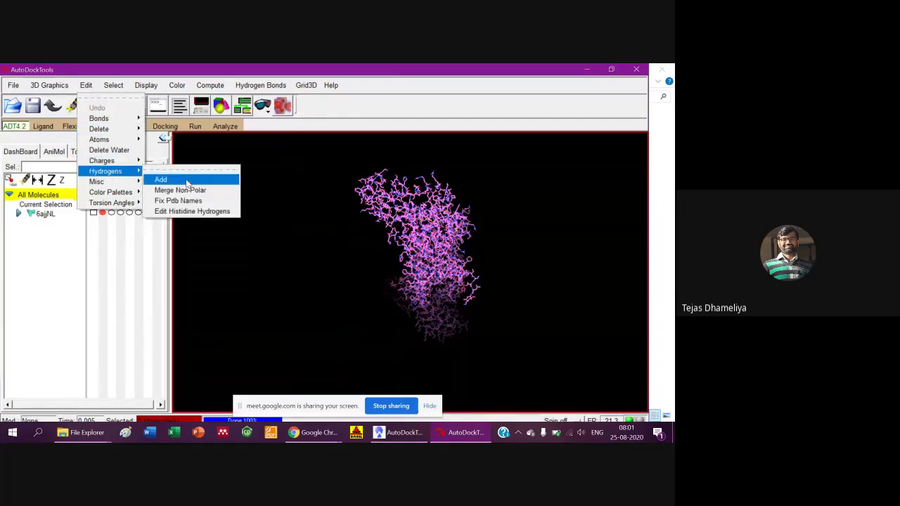
left_click(187, 182)
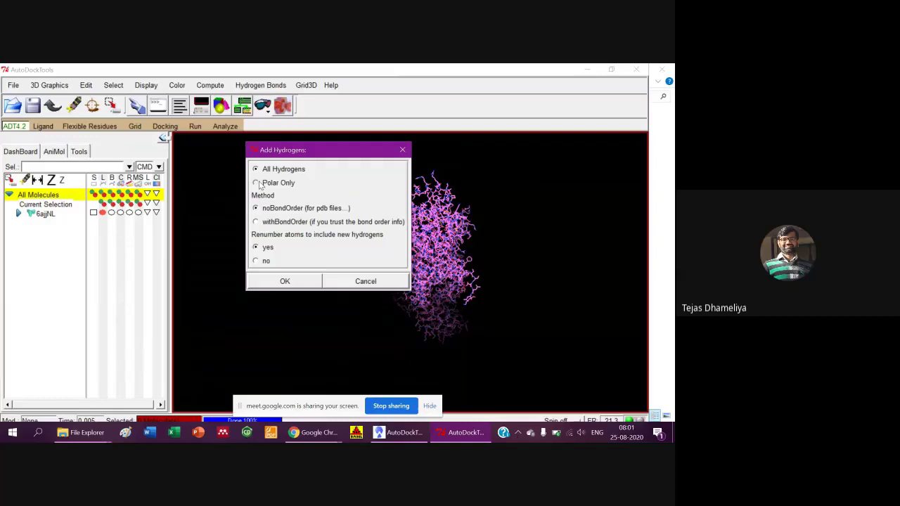
left_click(270, 286)
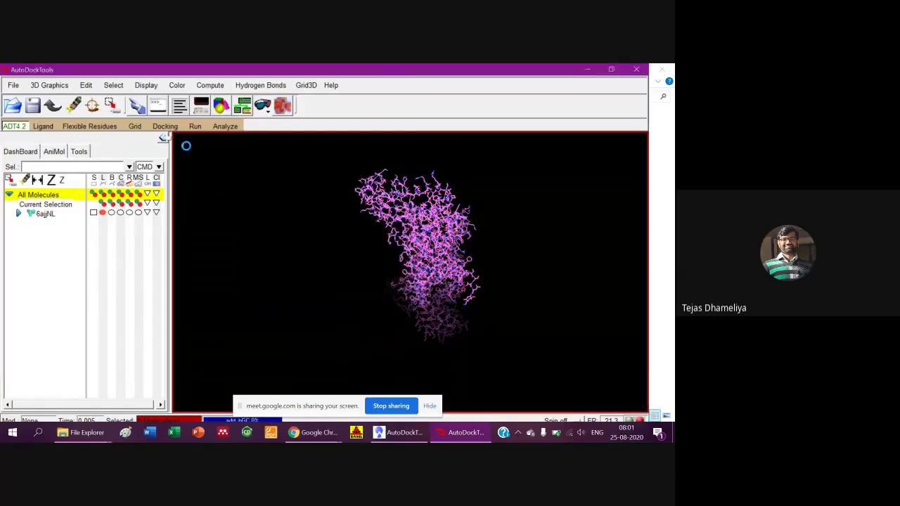
- Add Kollman charges to 6ajjNL, totalling 11.752
left_click(85, 87)
mouse_move(102, 160)
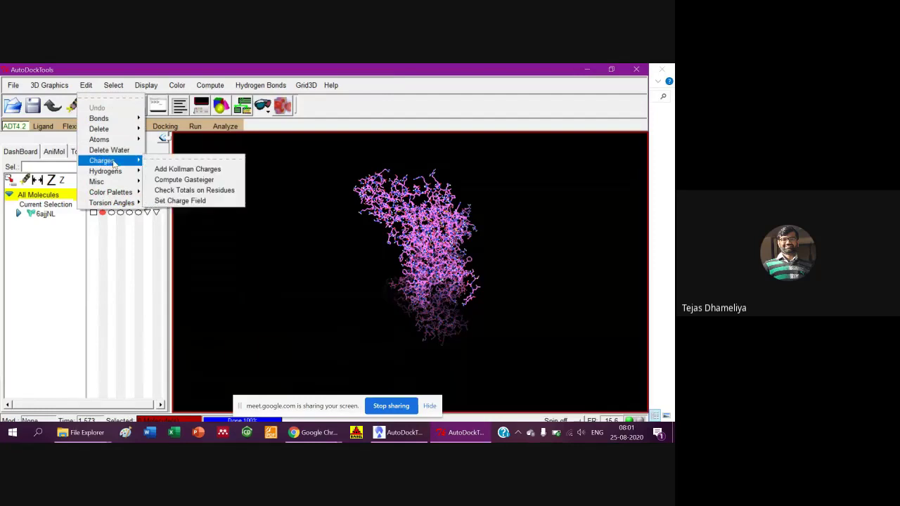
left_click(180, 169)
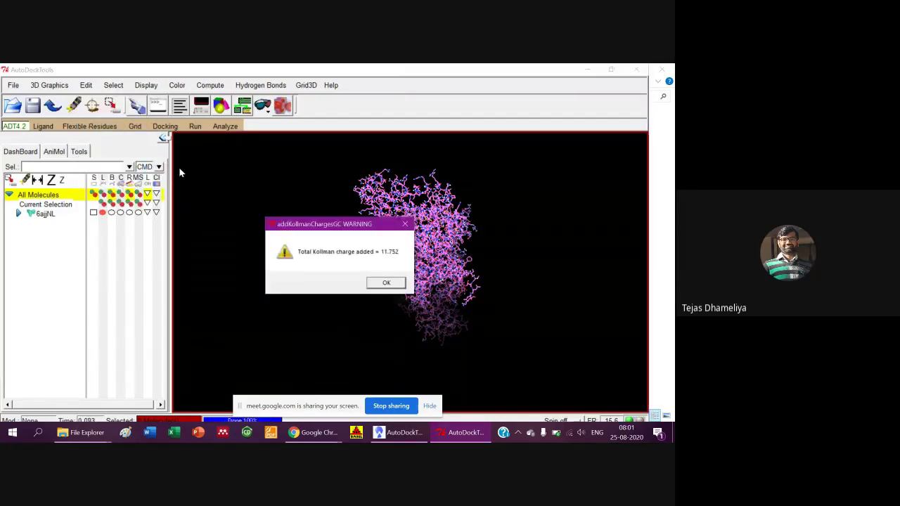
left_click(377, 282)
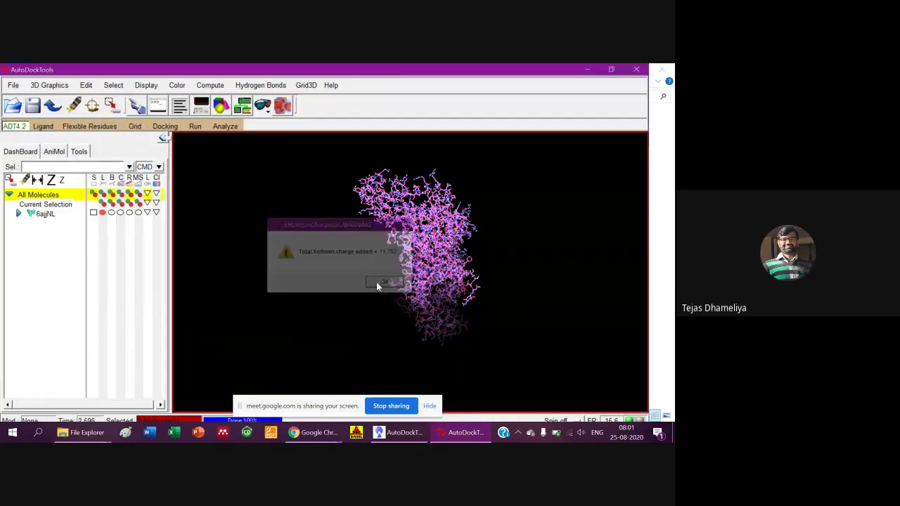
- Choose 6ajjNL as the grid macromolecule and save it as 6ajjNL.pdbqt in Trial
left_click(137, 127)
mouse_move(160, 160)
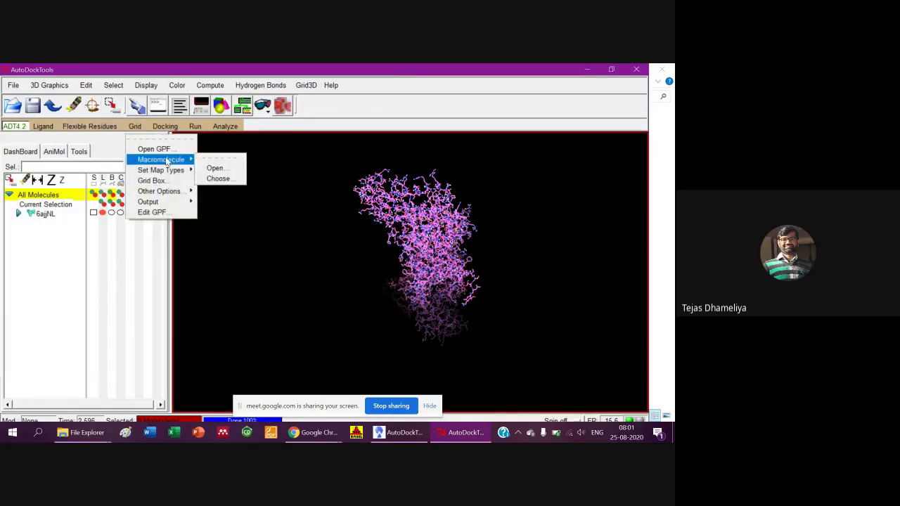
left_click(218, 179)
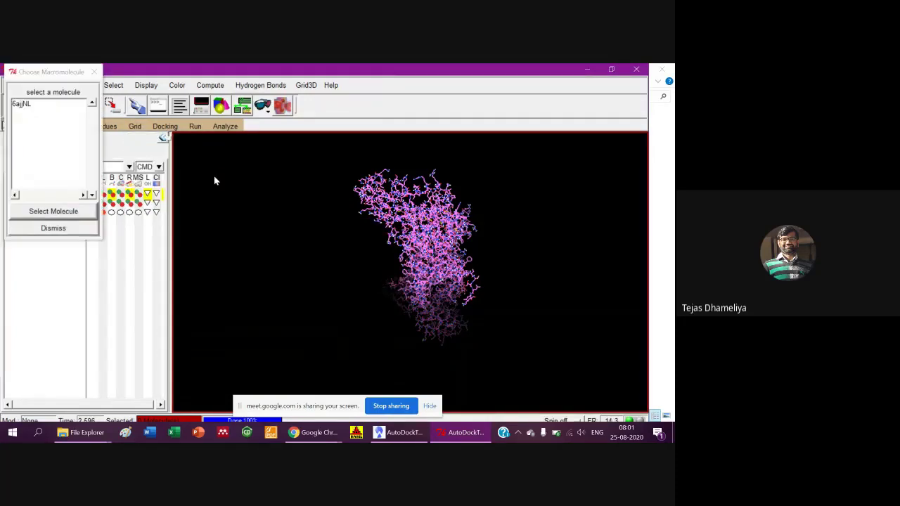
left_click(25, 104)
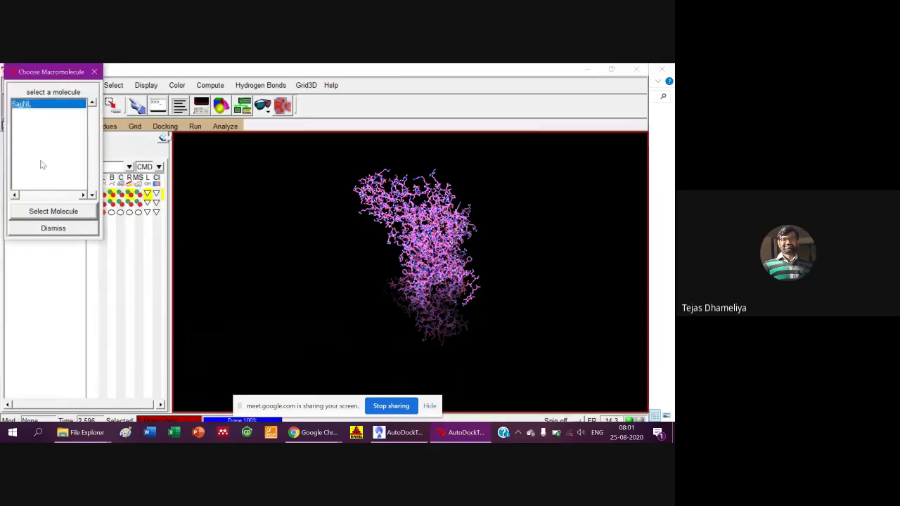
left_click(46, 212)
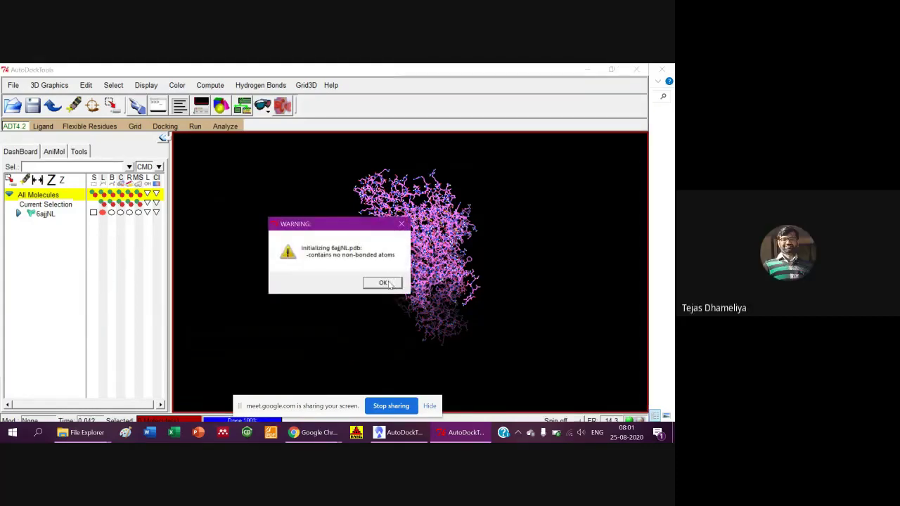
left_click(383, 283)
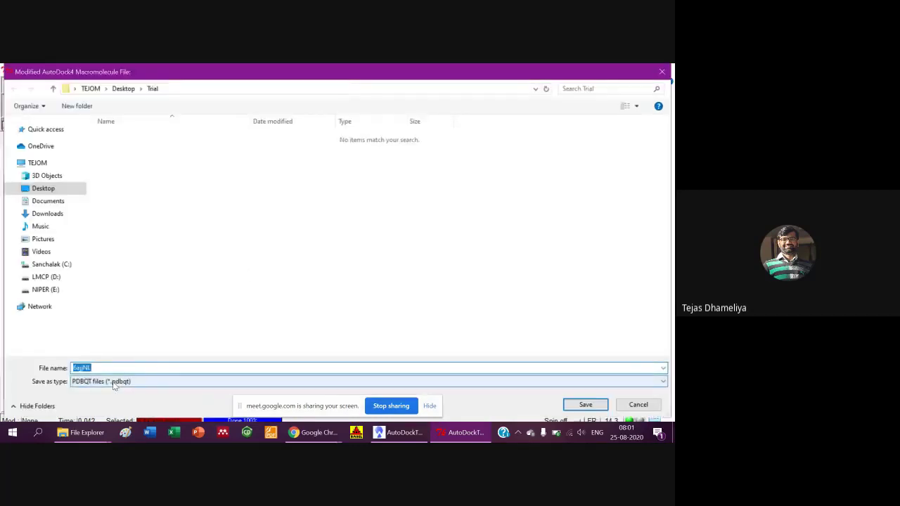
key("End")
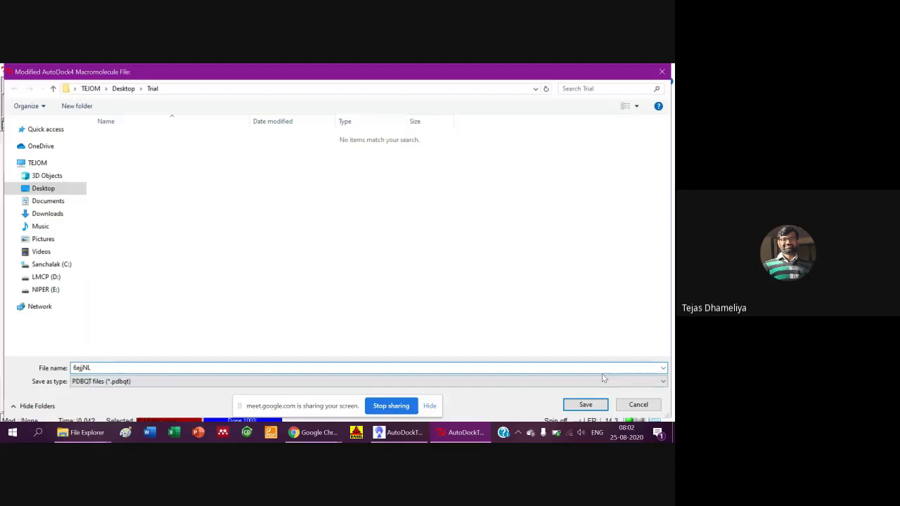
left_click(583, 406)
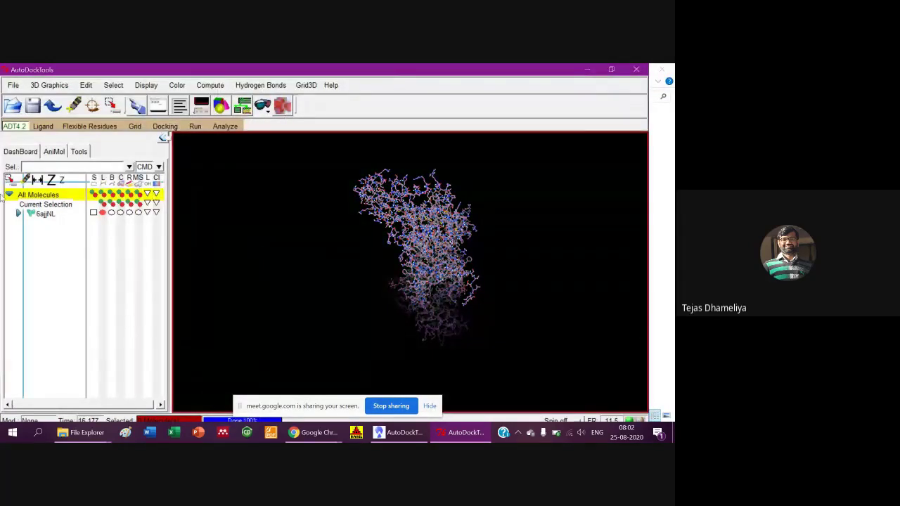
- Try choosing a loaded molecule as the ligand input from the Ligand menu
left_click(44, 127)
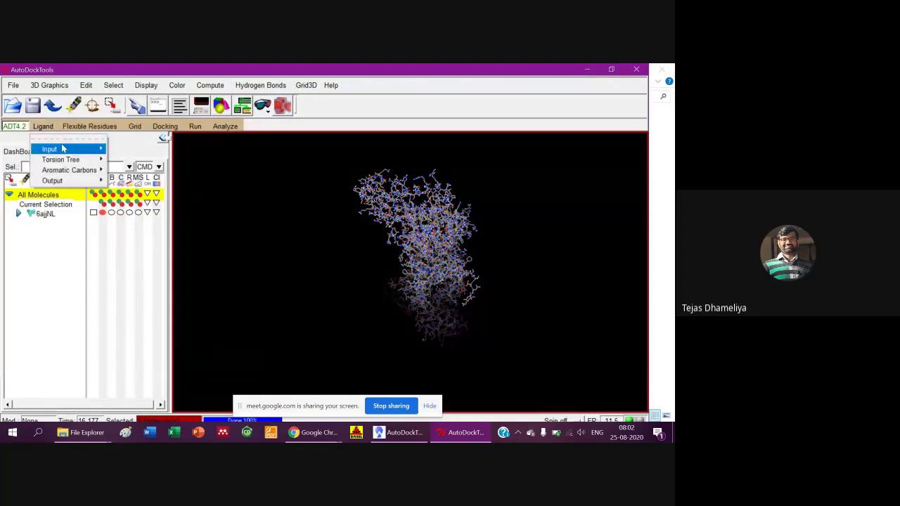
left_click(123, 160)
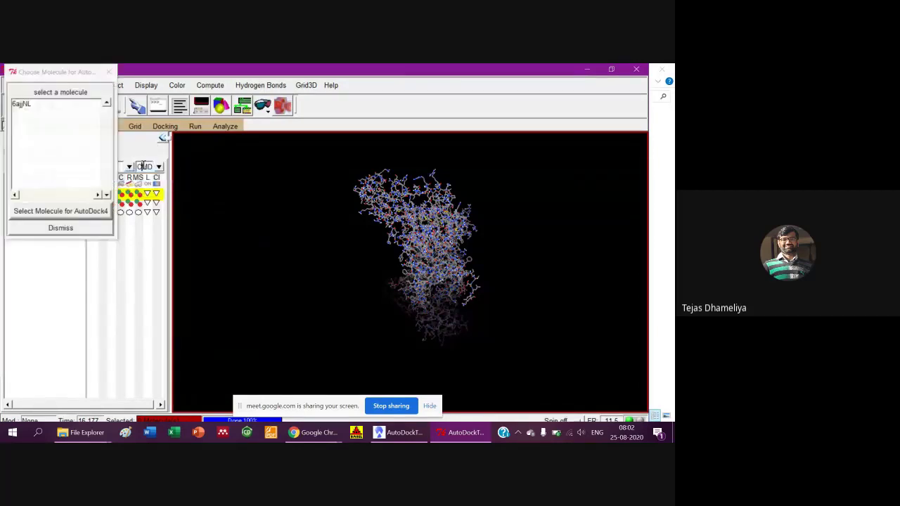
double_click(65, 112)
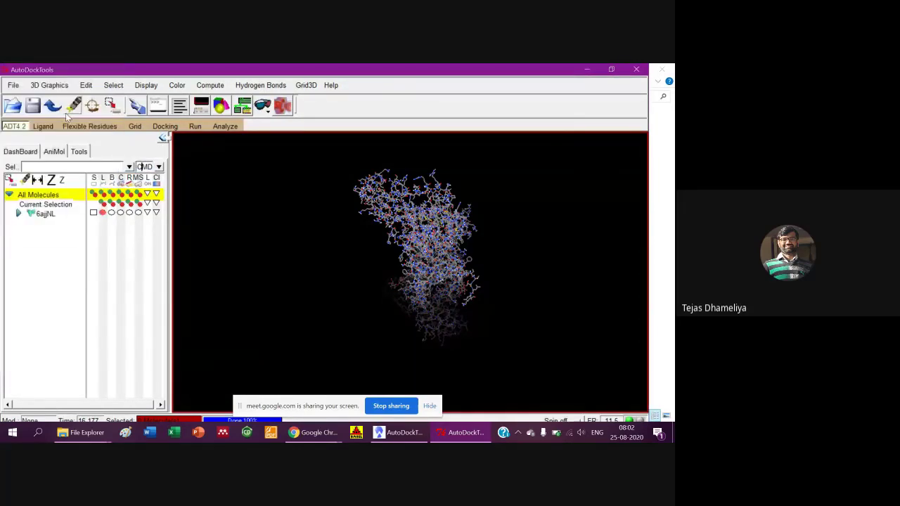
- Open the ligand PDB file from Trial, accepting Gasteiger charges and 3 rotatable bonds
left_click(44, 127)
mouse_move(50, 149)
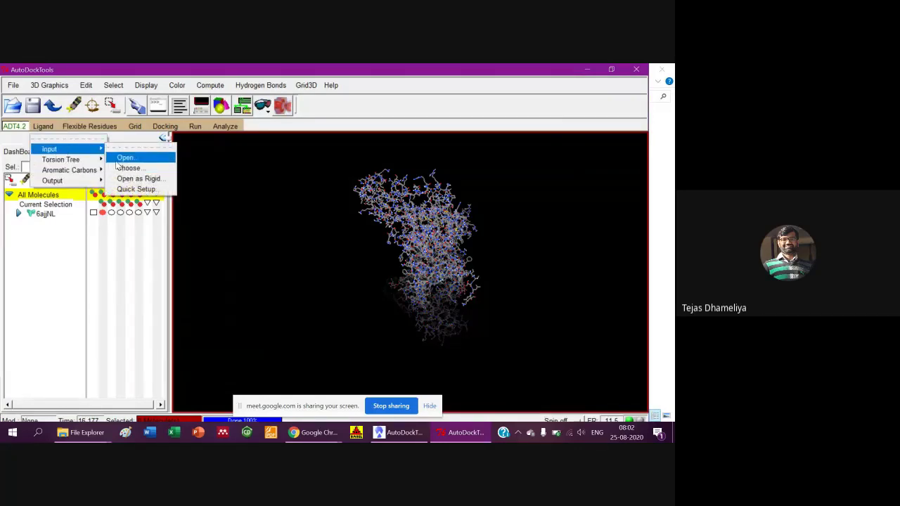
left_click(118, 158)
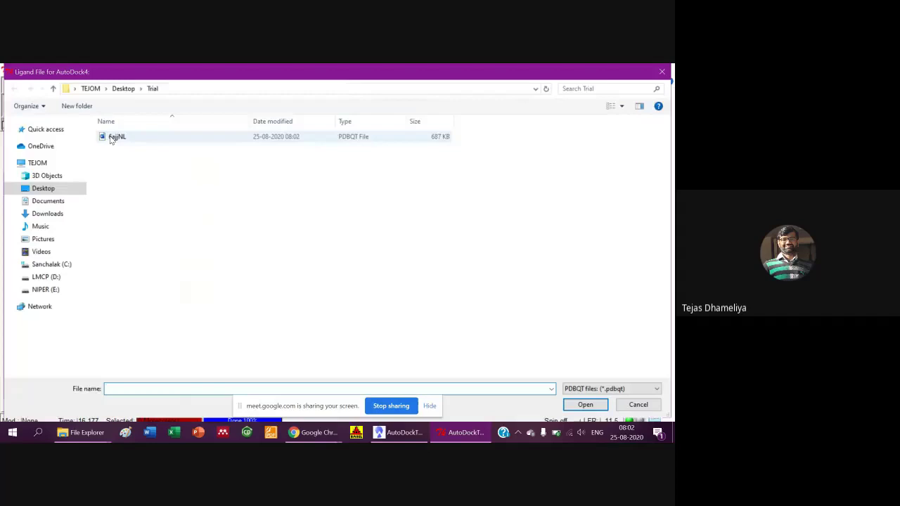
left_click(569, 389)
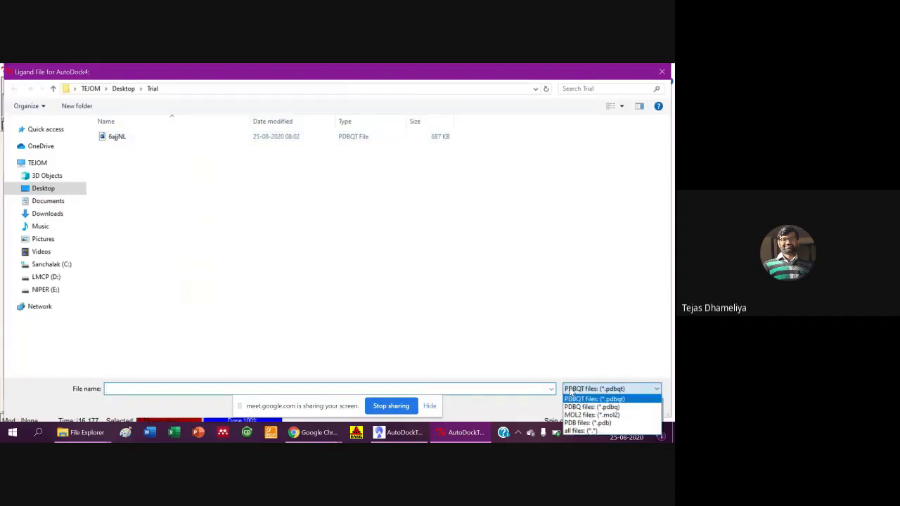
left_click(573, 421)
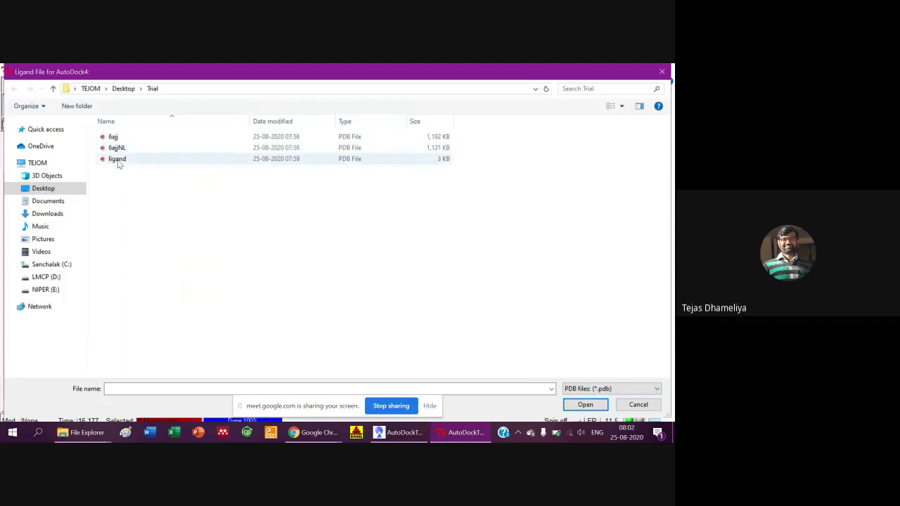
double_click(117, 159)
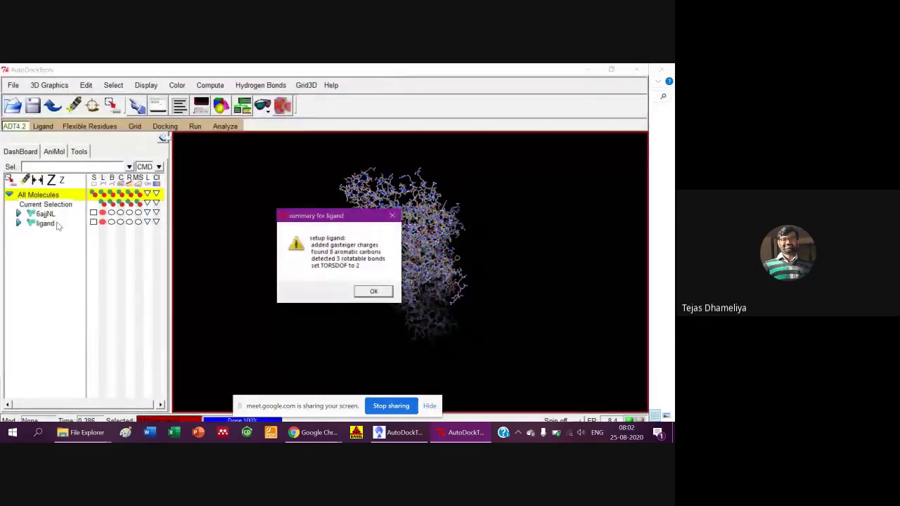
left_click(371, 291)
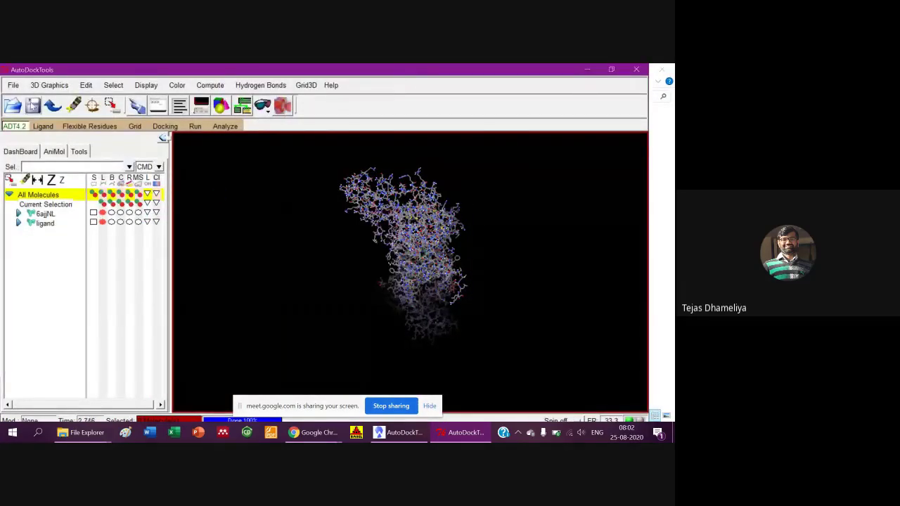
- Detect the ligand's torsion root and set its active torsions to 2
left_click(43, 126)
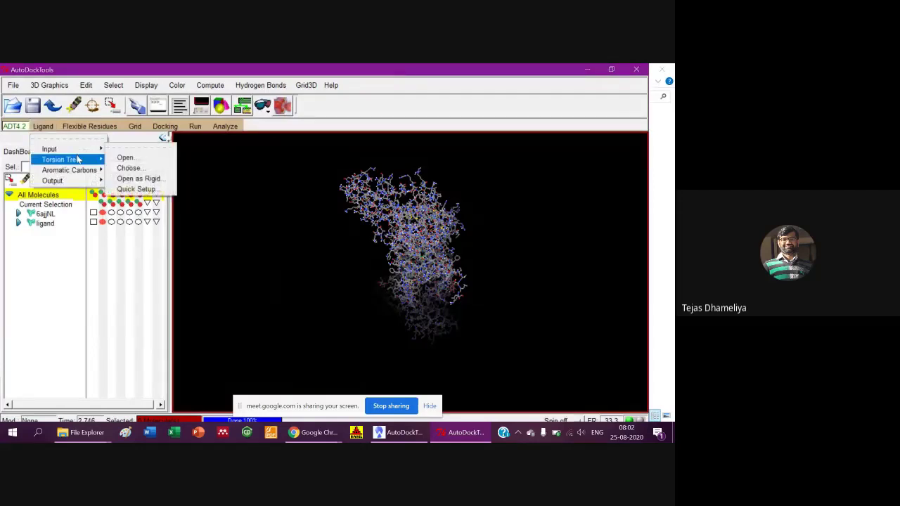
left_click(135, 178)
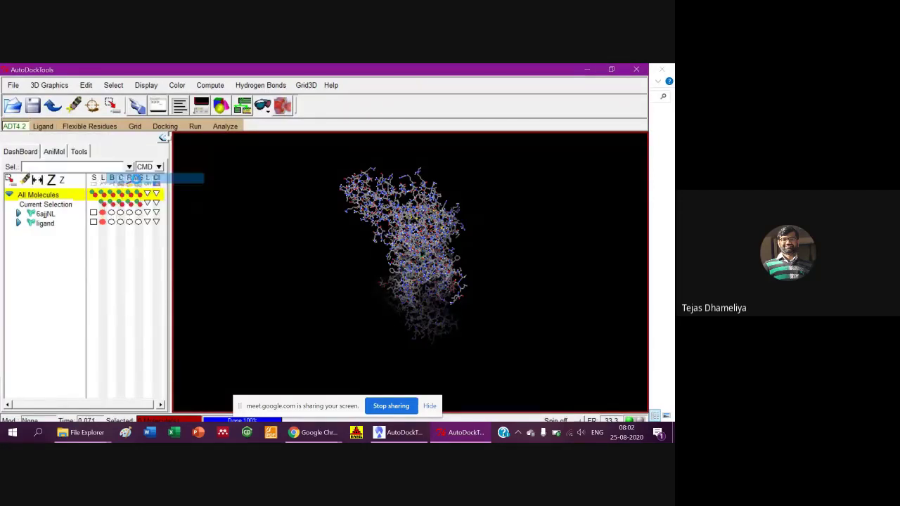
mouse_move(60, 160)
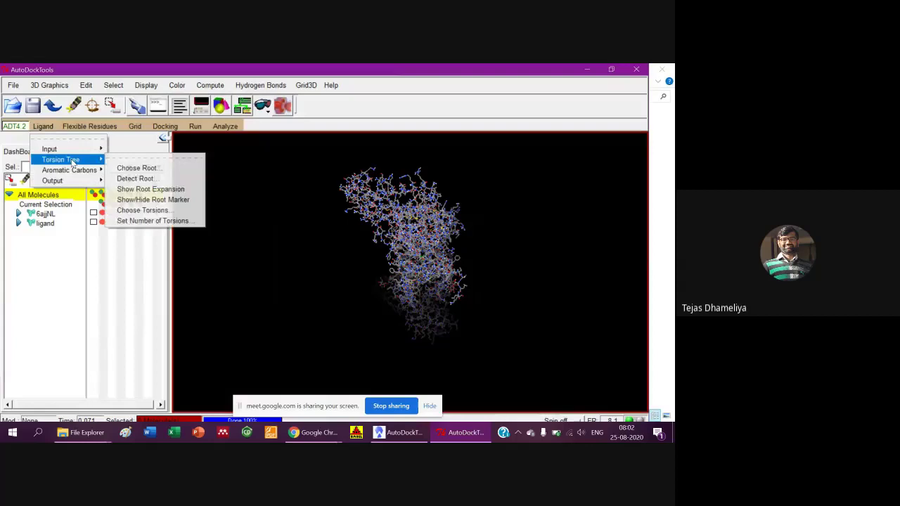
left_click(114, 222)
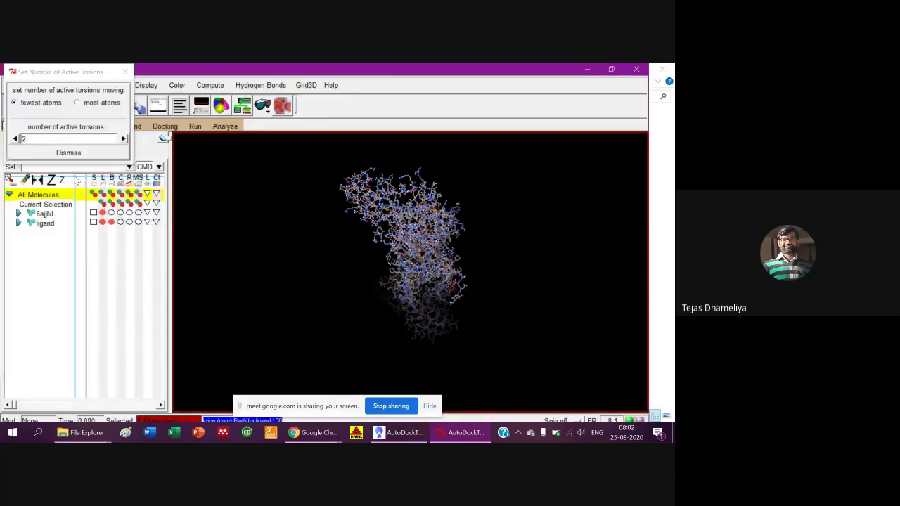
left_click(87, 154)
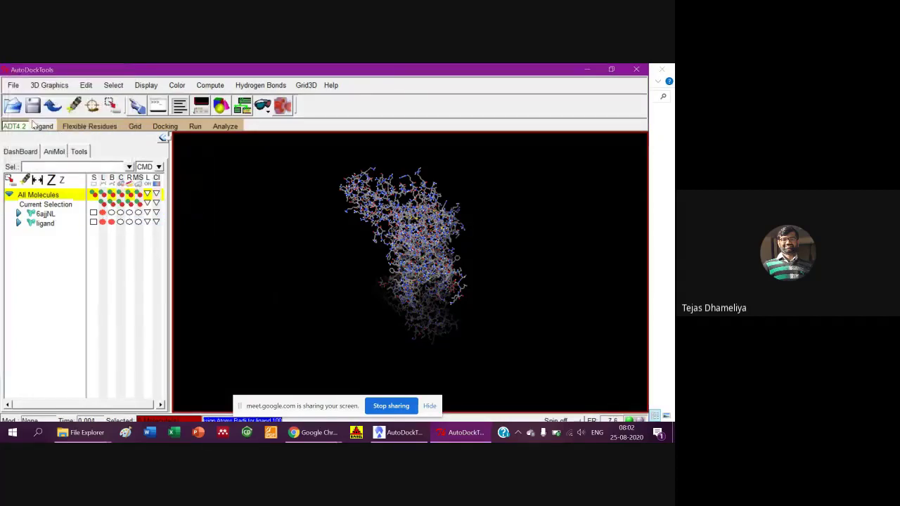
left_click(42, 126)
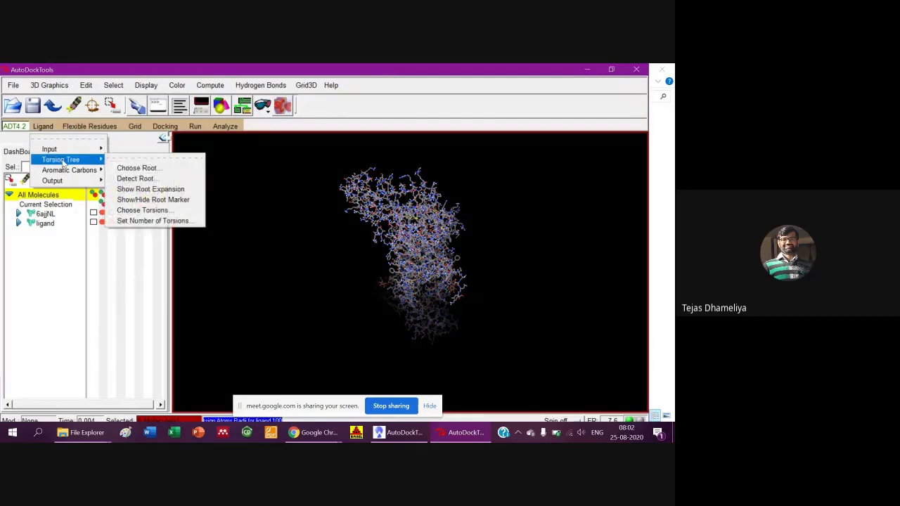
mouse_move(69, 171)
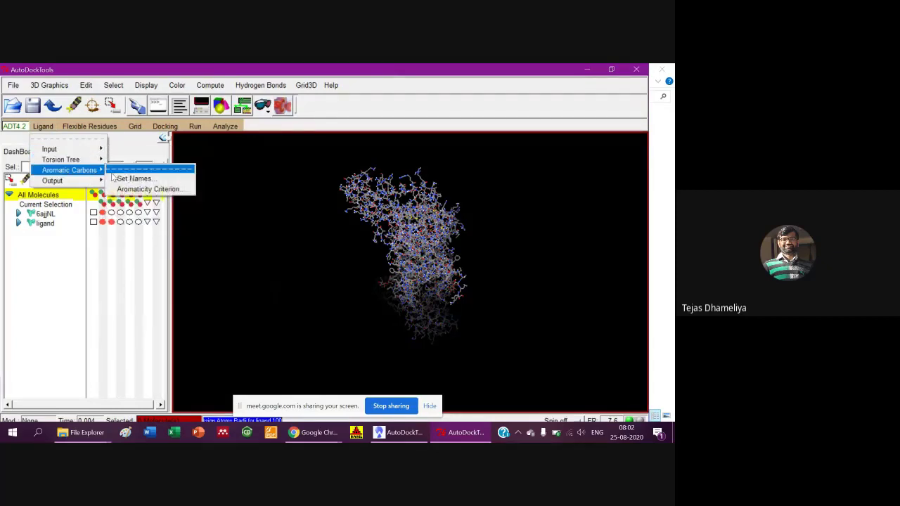
- Keep the 7.5-degree aromaticity cutoff and save the ligand as ligand.pdbqt in Trial
left_click(117, 190)
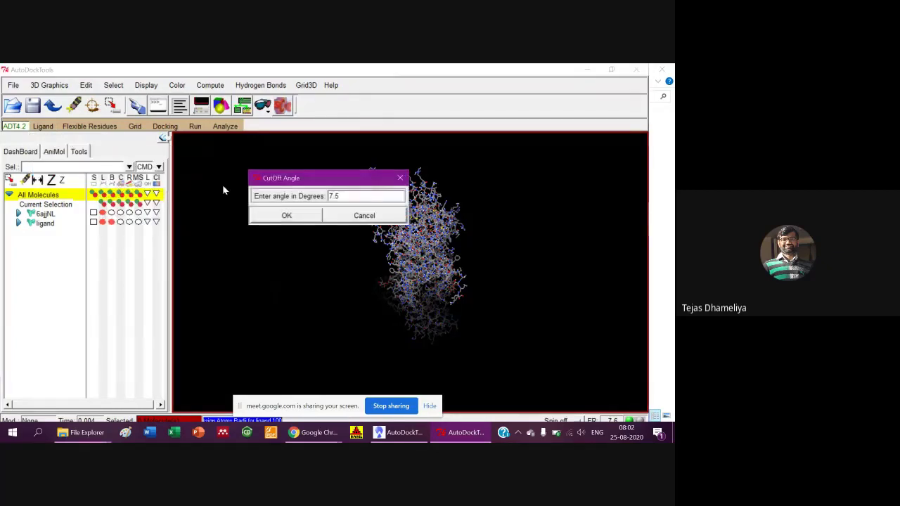
left_click(283, 221)
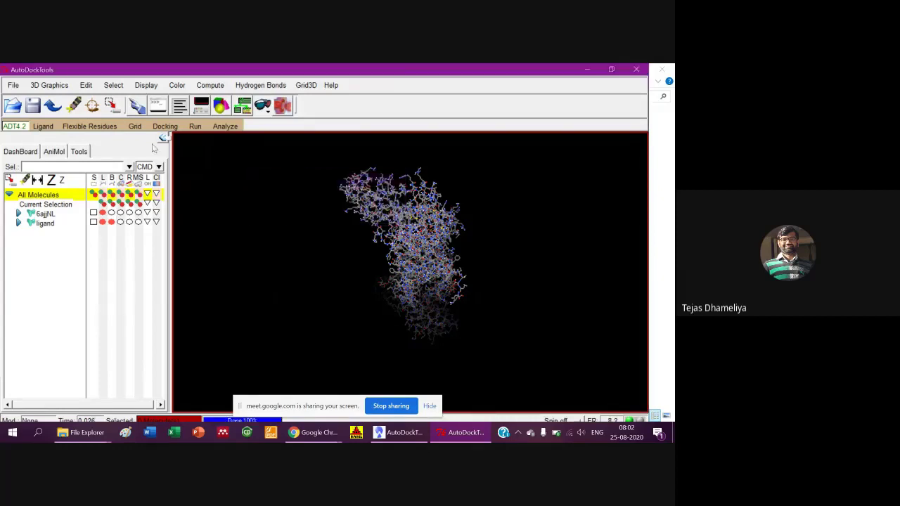
left_click(43, 126)
mouse_move(52, 181)
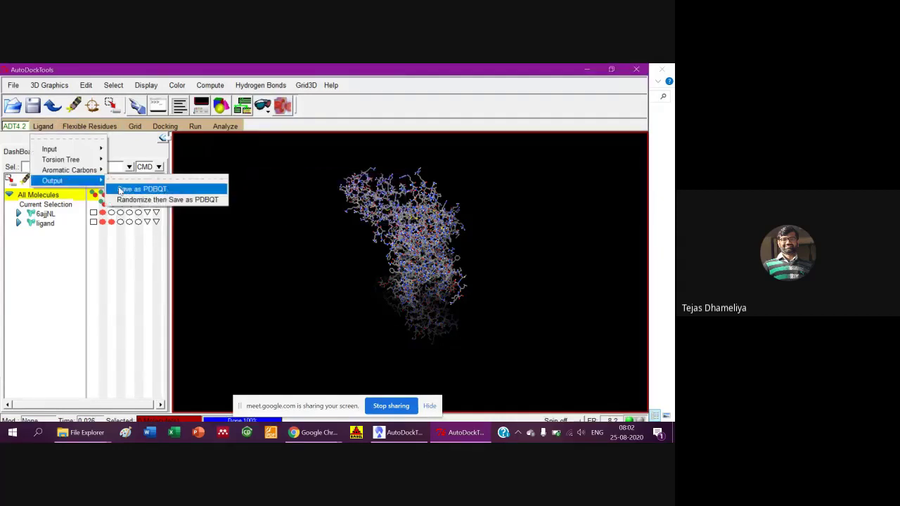
left_click(127, 187)
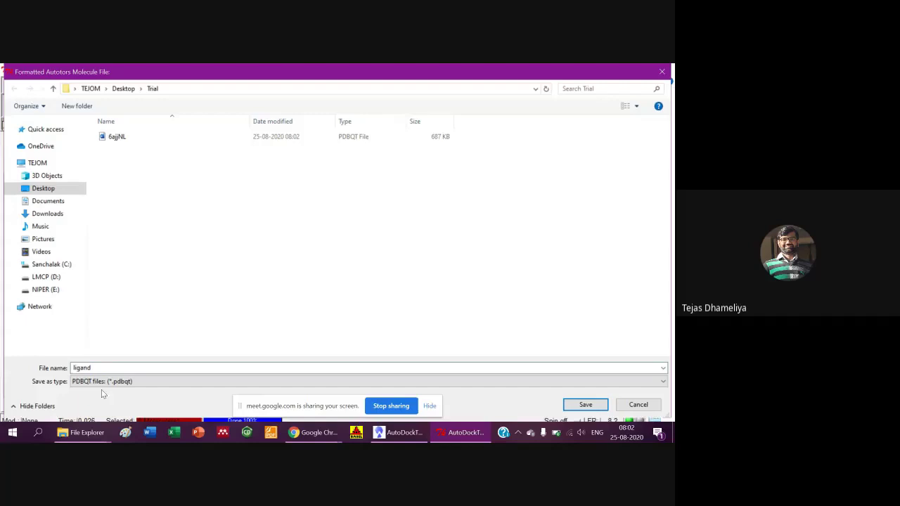
double_click(97, 367)
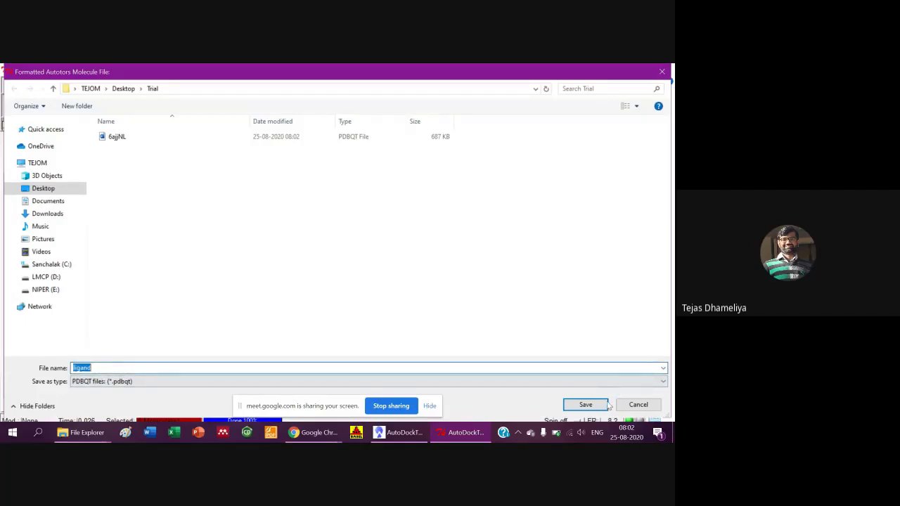
left_click(597, 407)
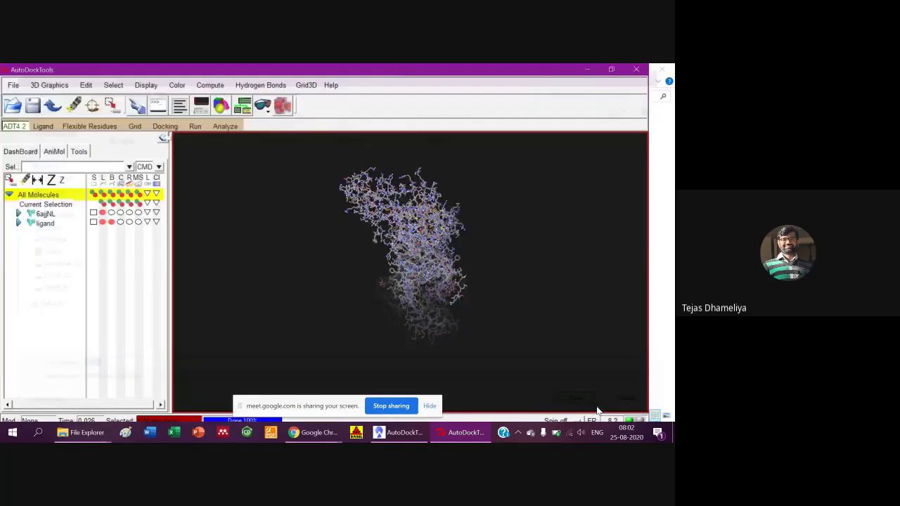
- Set the grid map types from the ligand molecule
left_click(134, 126)
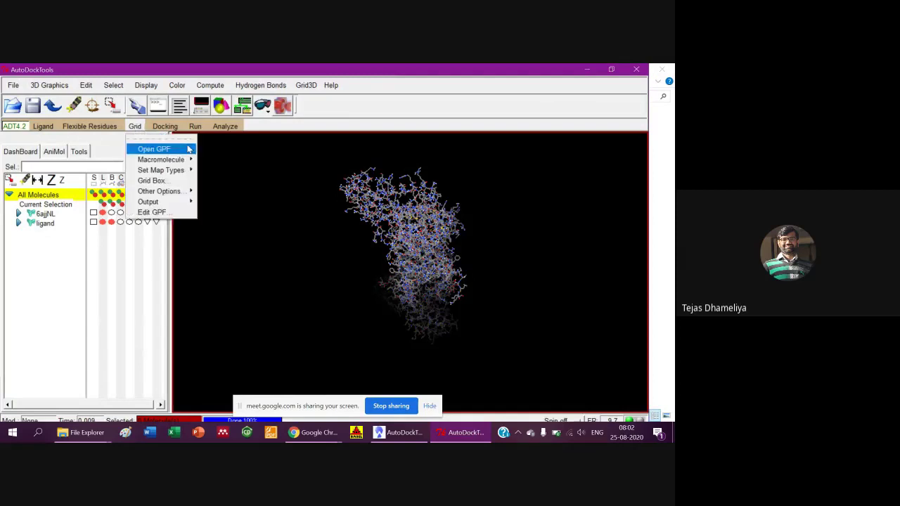
mouse_move(161, 170)
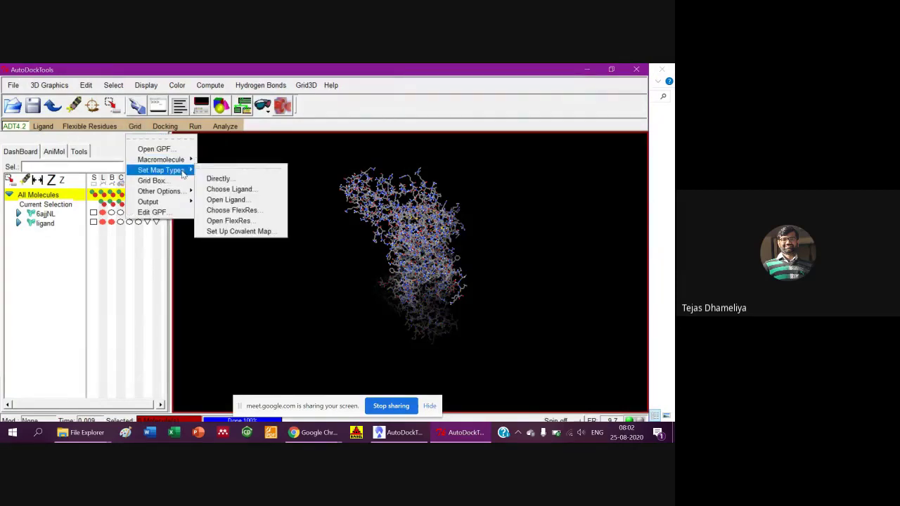
left_click(227, 190)
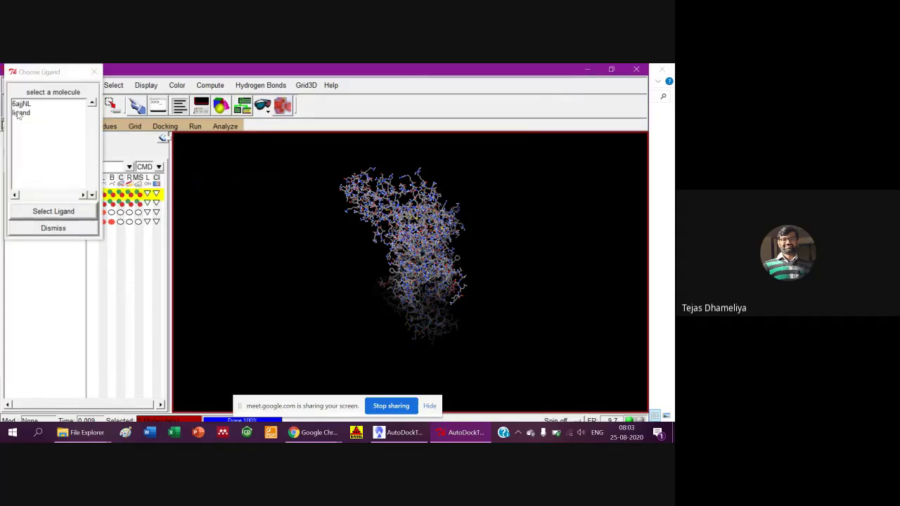
left_click(21, 112)
left_click(63, 210)
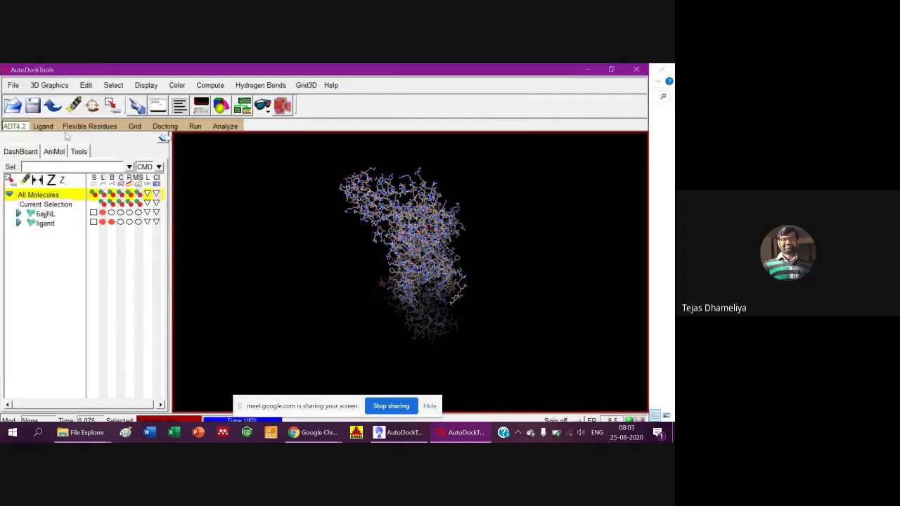
- Centre the 40-point grid box on the ligand at 6.595, 4.91, 17.97
left_click(134, 127)
mouse_move(159, 191)
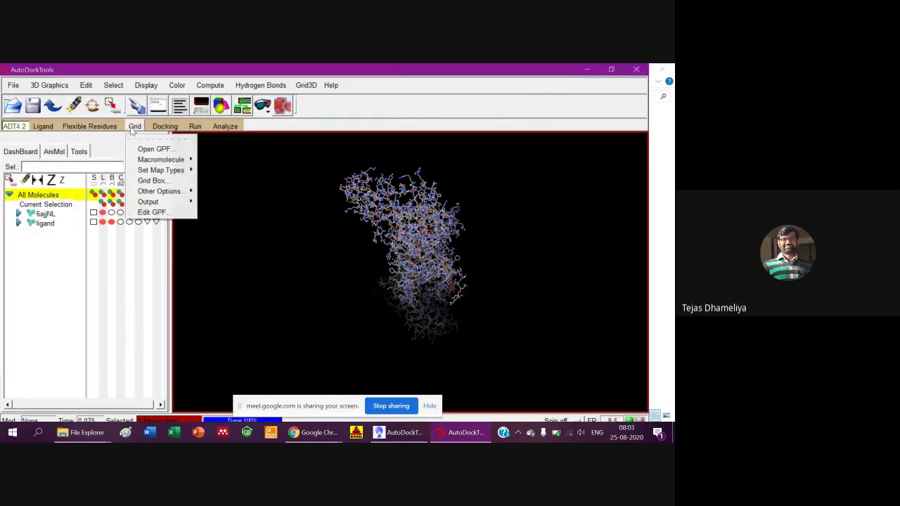
left_click(151, 180)
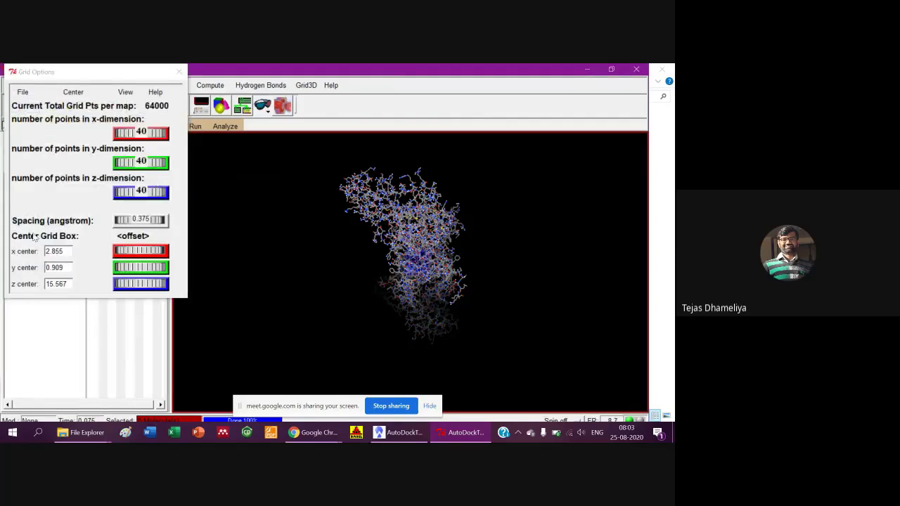
left_click(73, 93)
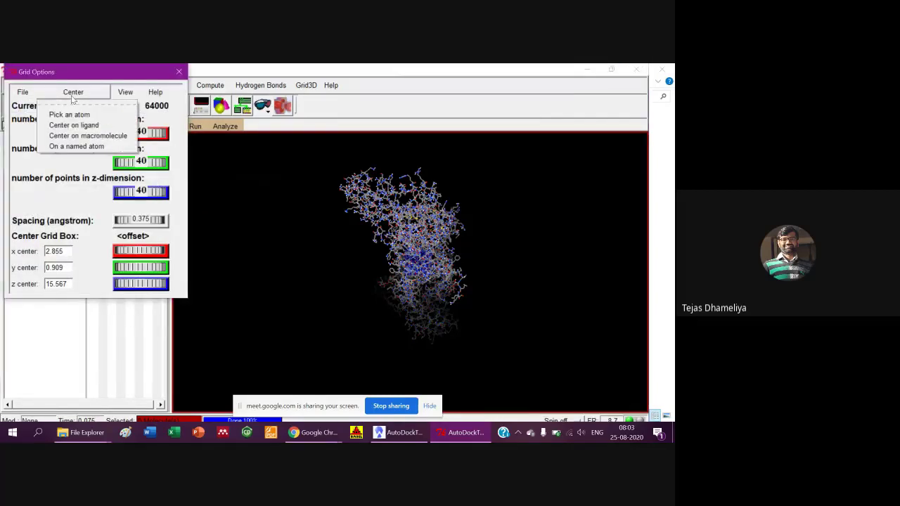
left_click(76, 124)
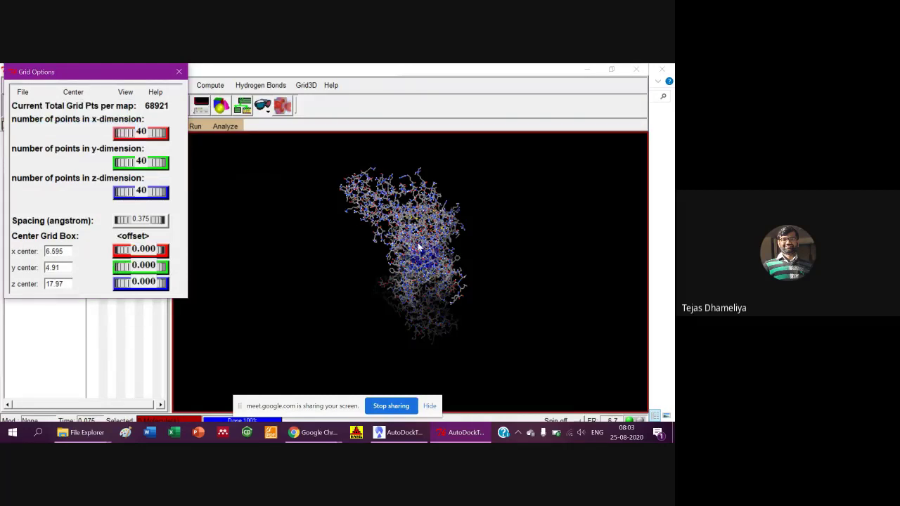
left_click(320, 264)
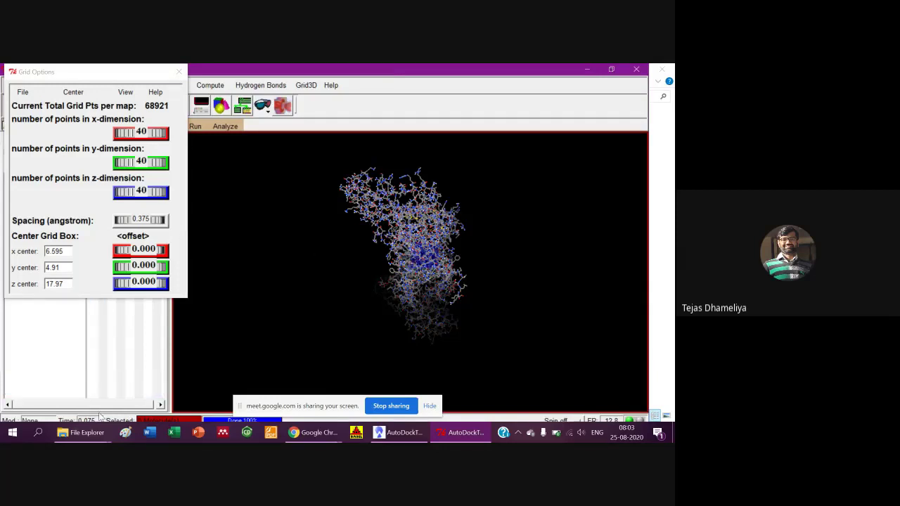
key("alt+Tab")
left_click(80, 432)
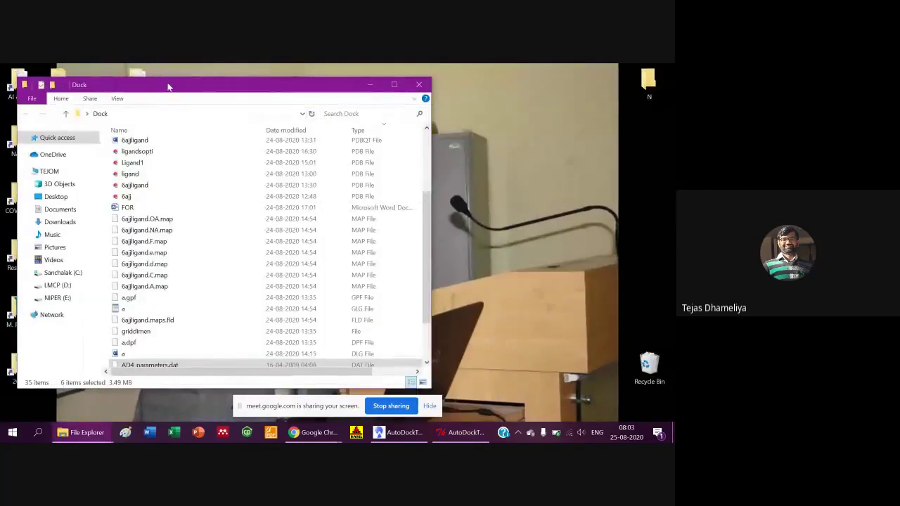
- Open the Dock folder's config file in Notepad to read box sizes 25/25/36 and the centre coordinates
double_click(168, 86)
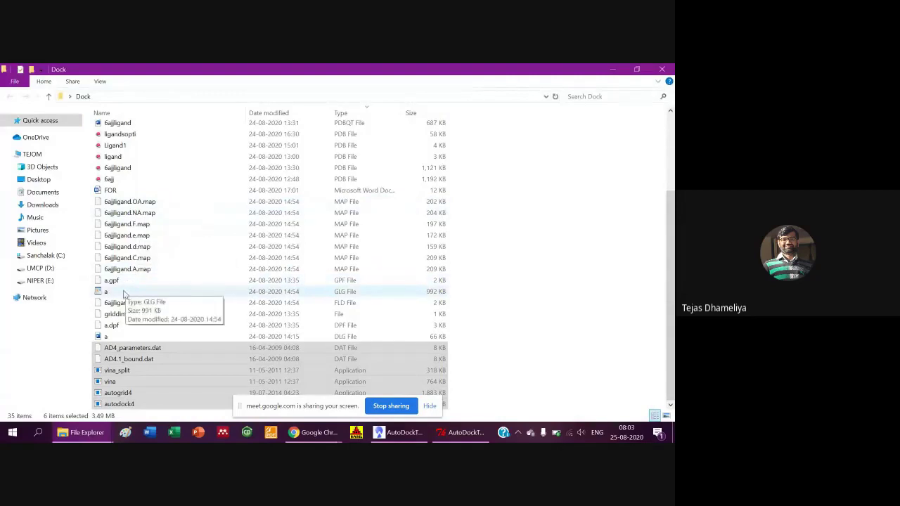
left_click(133, 177)
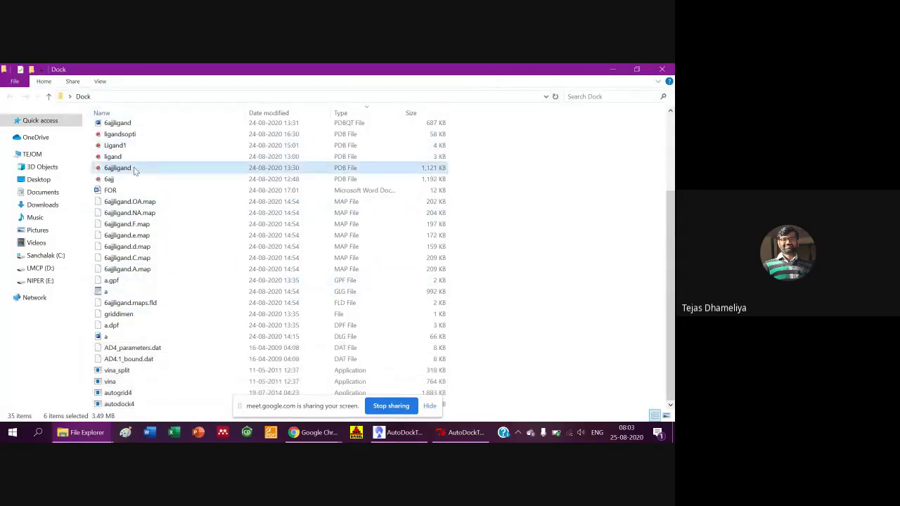
key("Down")
key("Down")
key("Down")
key("Down")
key("Down")
key("Down")
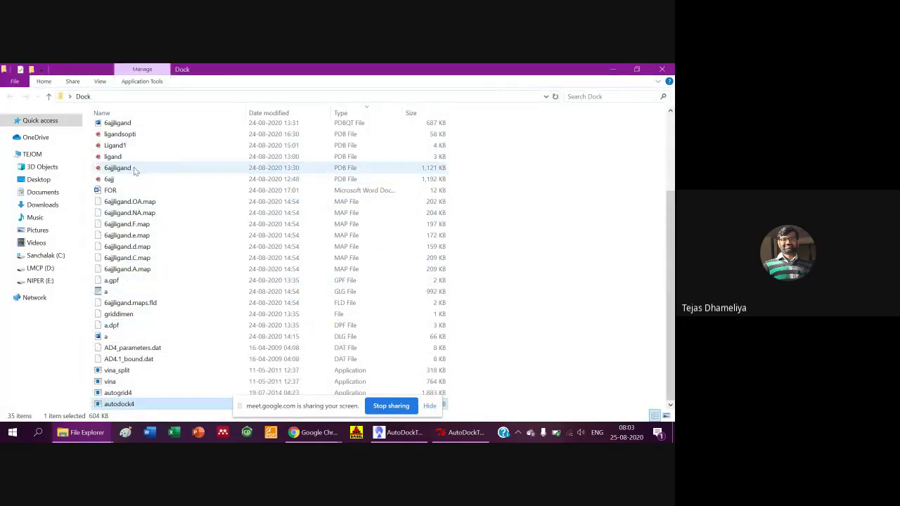
key("Up")
key("Up")
key("Up")
key("Up")
key("Up")
key("Up")
key("Up")
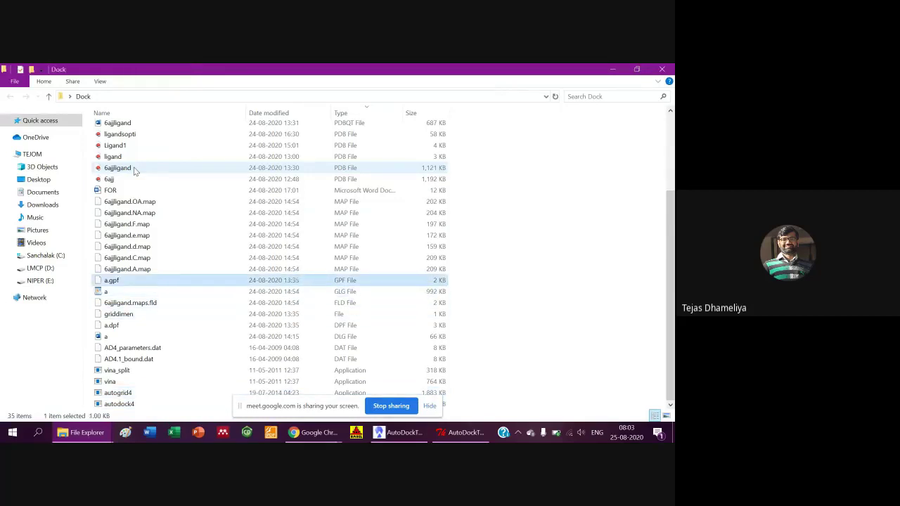
key("Up")
key("Up")
key("Up")
key("Up")
key("Up")
key("Up")
key("Up")
key("Up")
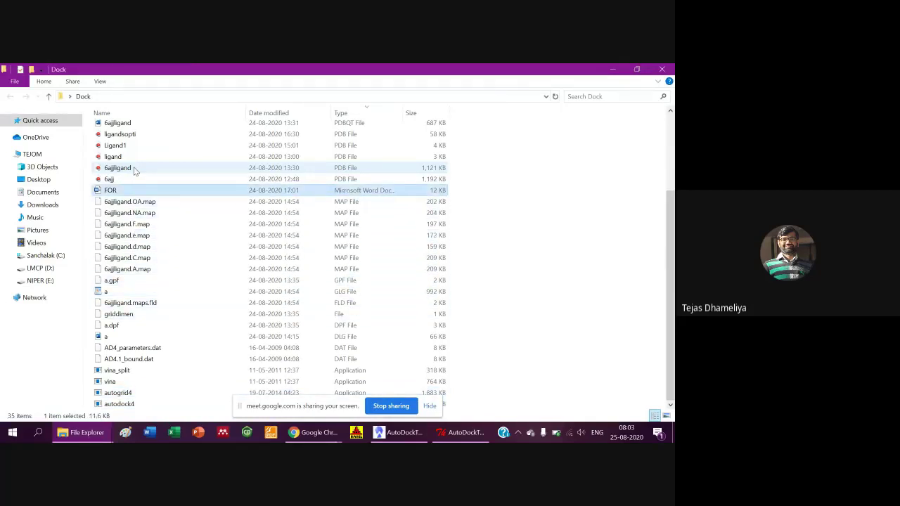
key("Up")
key("Up")
key("Up")
key("Up")
key("Up")
key("Up")
key("Up")
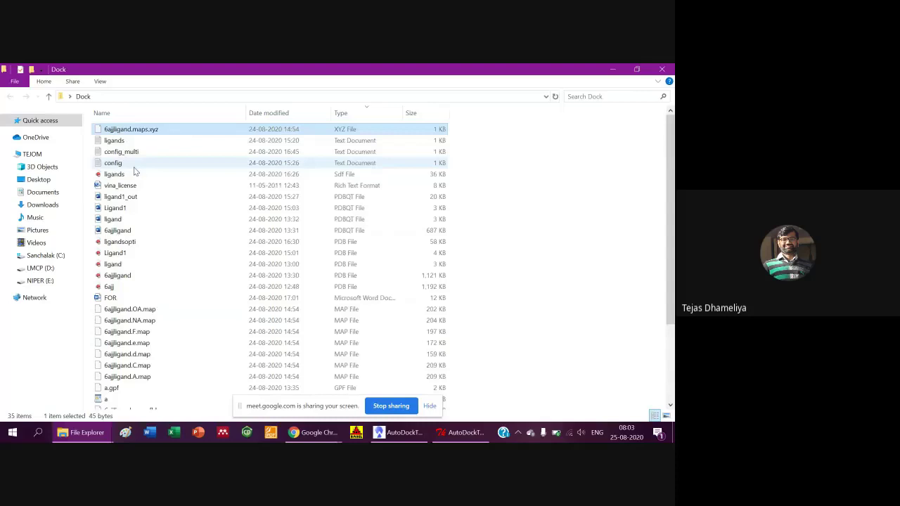
double_click(128, 165)
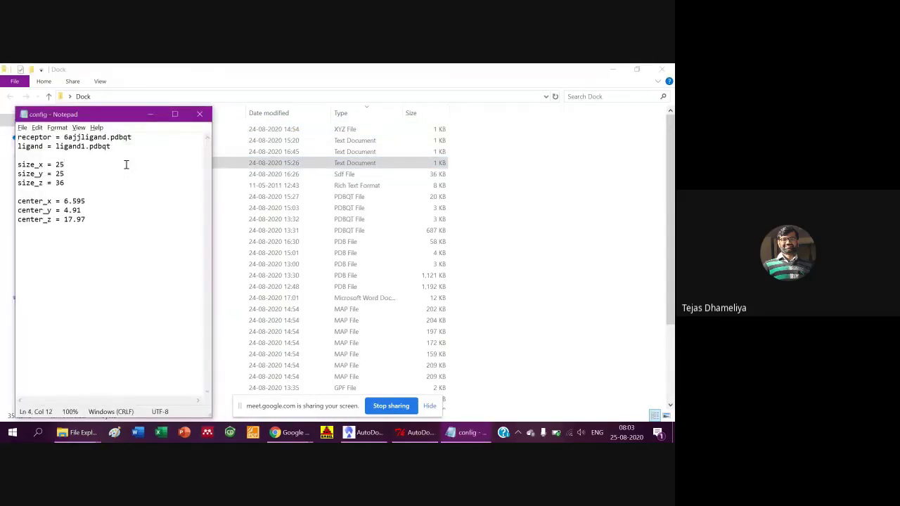
key("alt+Tab")
key("alt+Tab")
key("alt+Tab")
key("alt+Tab")
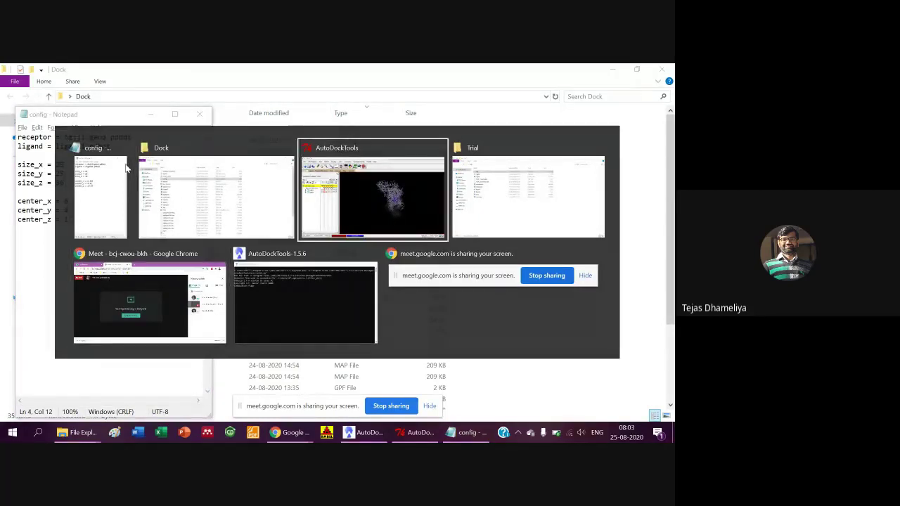
- Set the grid box x-dimension to 25 points and the grid spacing to 1.000 Å
key("alt+Tab")
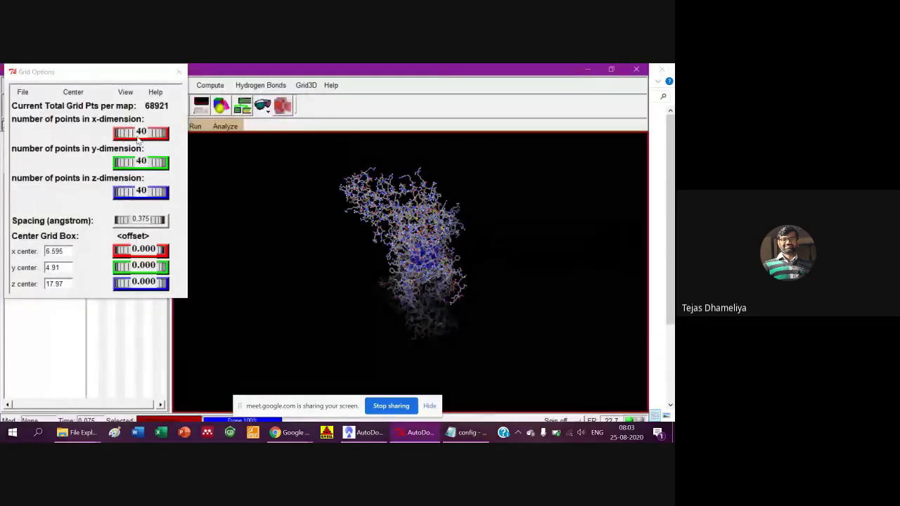
right_click(138, 135)
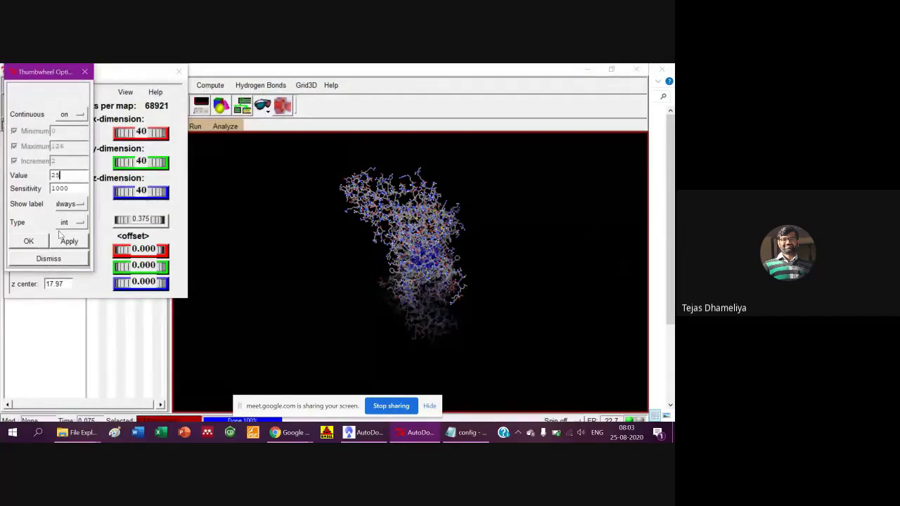
left_click(29, 241)
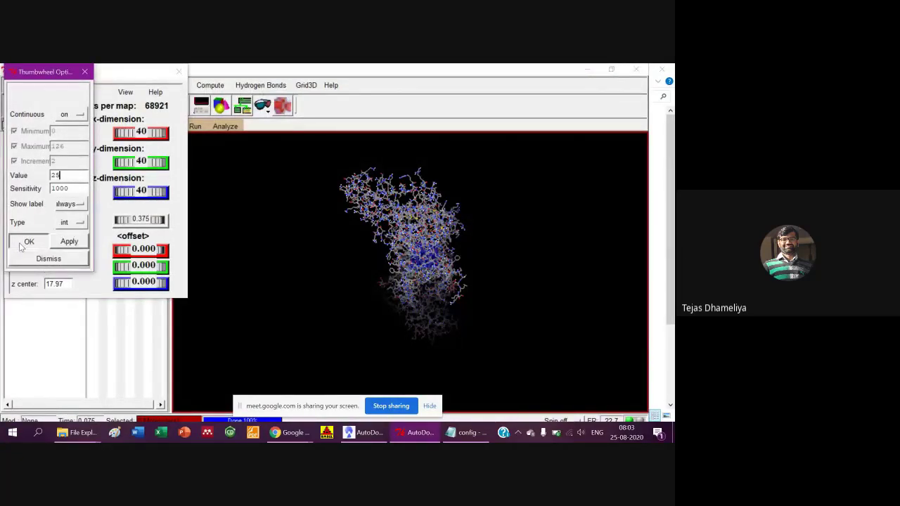
right_click(151, 218)
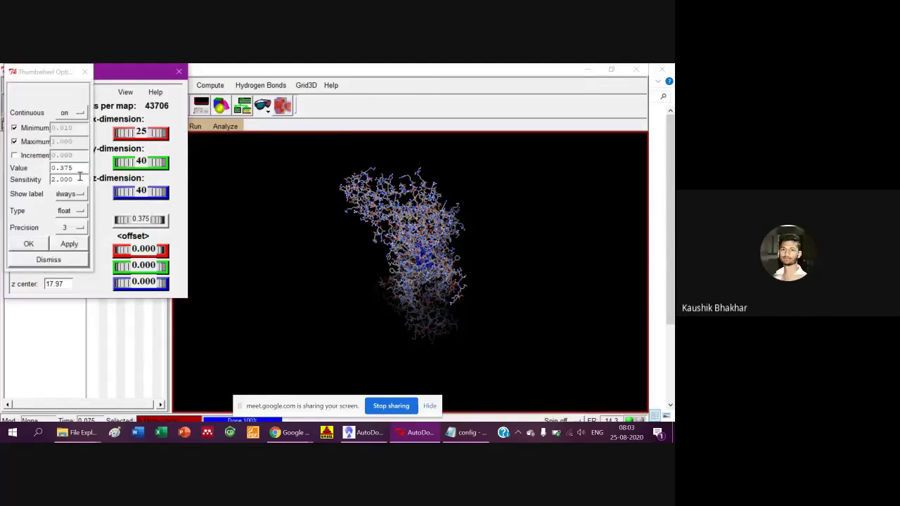
key("BackSpace")
key("BackSpace")
key("BackSpace")
type("1")
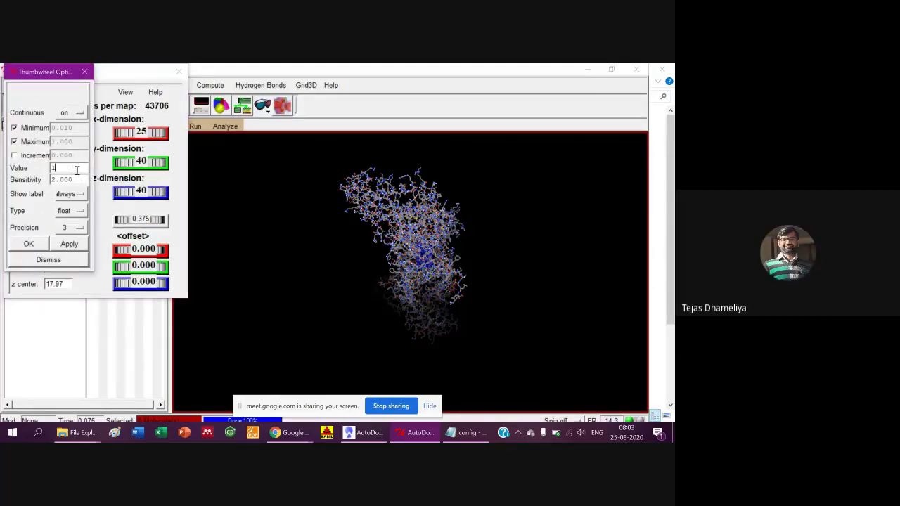
left_click(23, 246)
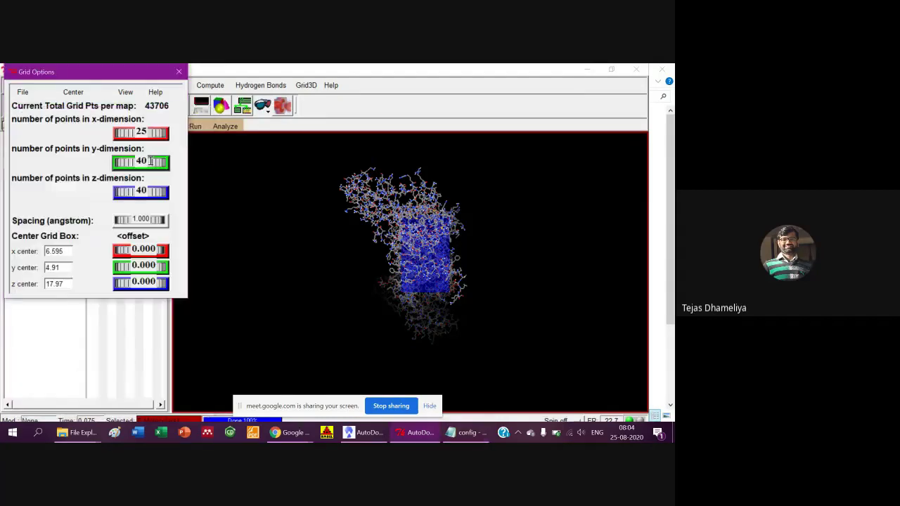
- Set the y-dimension to 25 and z-dimension to 36 points, checking them against the config file
right_click(150, 161)
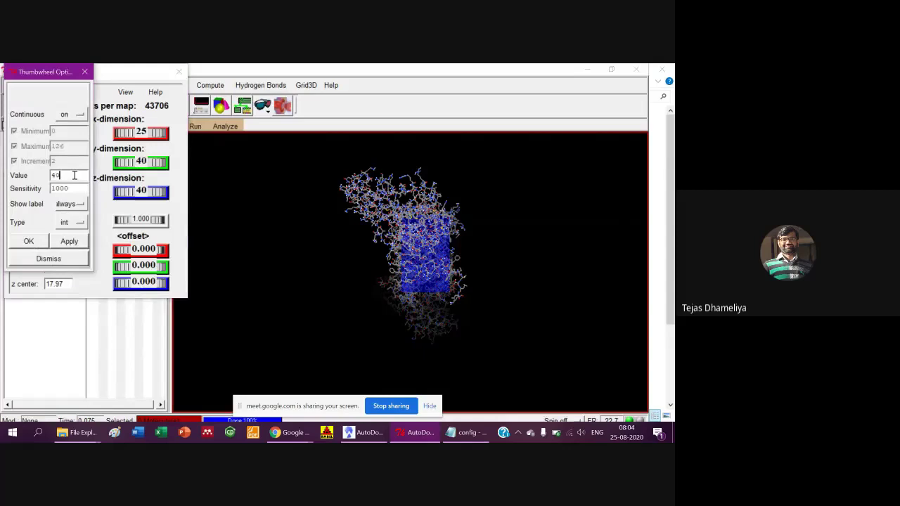
left_click(76, 241)
left_click(28, 241)
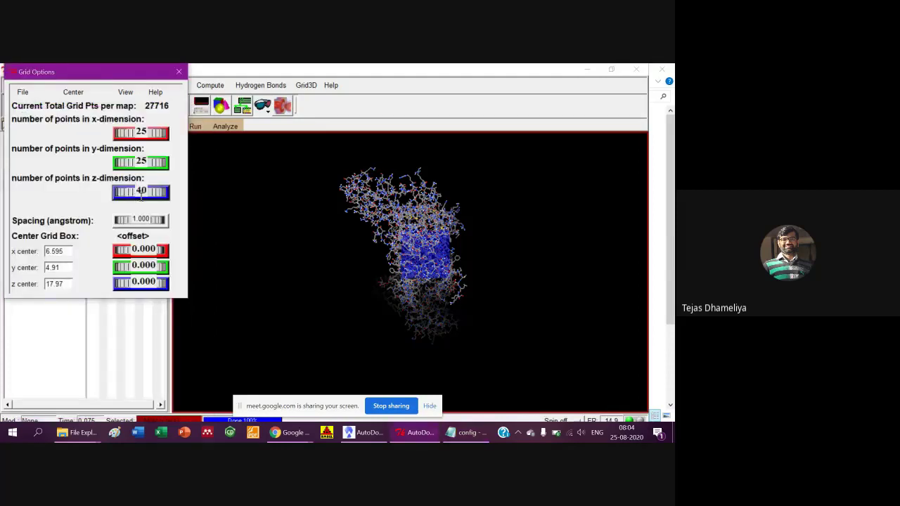
right_click(141, 195)
double_click(82, 174)
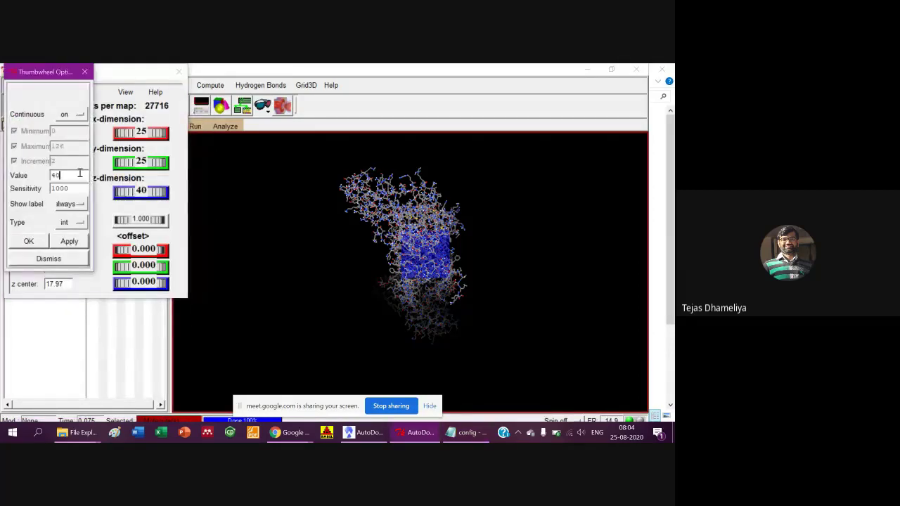
type("36")
left_click(71, 243)
left_click(29, 243)
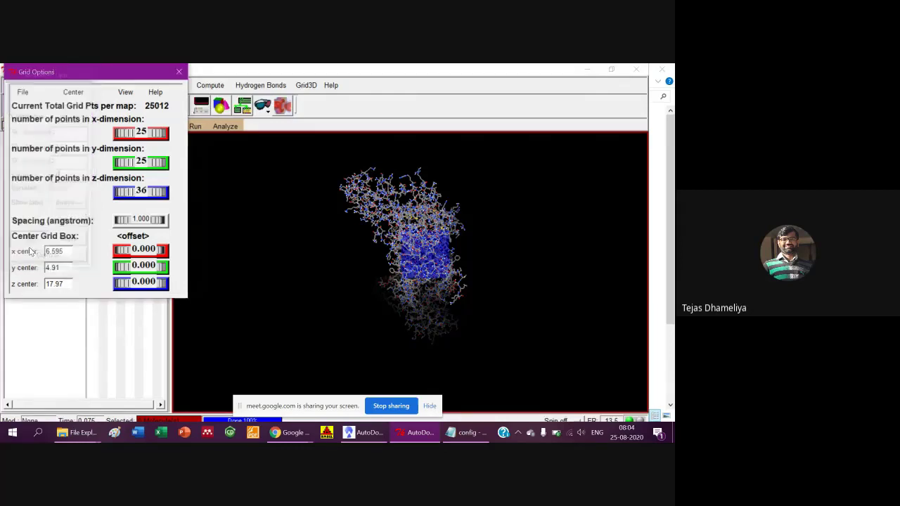
key("alt+Tab")
key("alt+Tab")
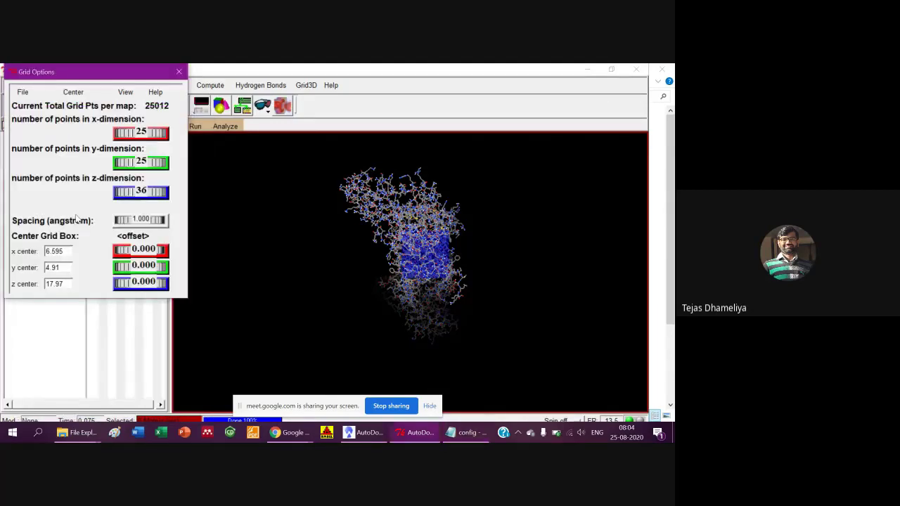
key("alt+Tab")
key("alt+Tab")
key("alt+Tab")
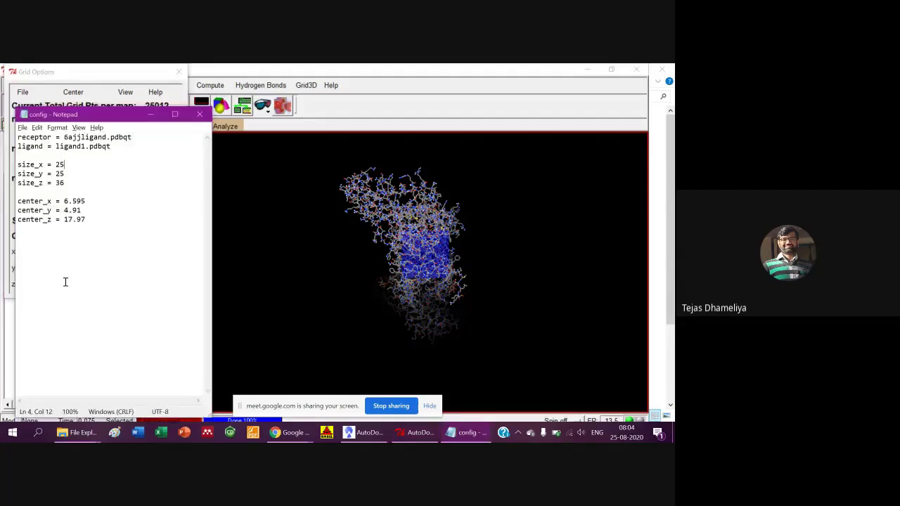
key("alt+Tab")
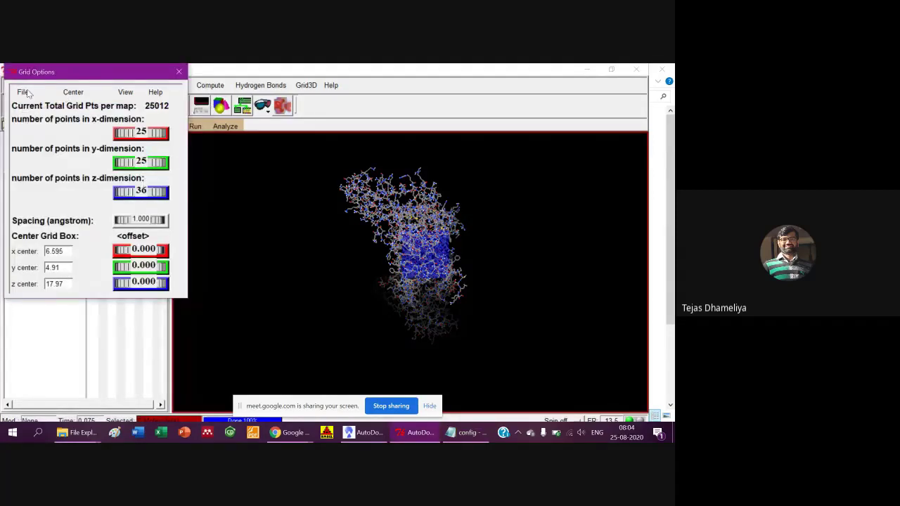
left_click(27, 93)
- Close Grid Options keeping the current settings and save the grid parameter file as a.gpf
left_click(33, 115)
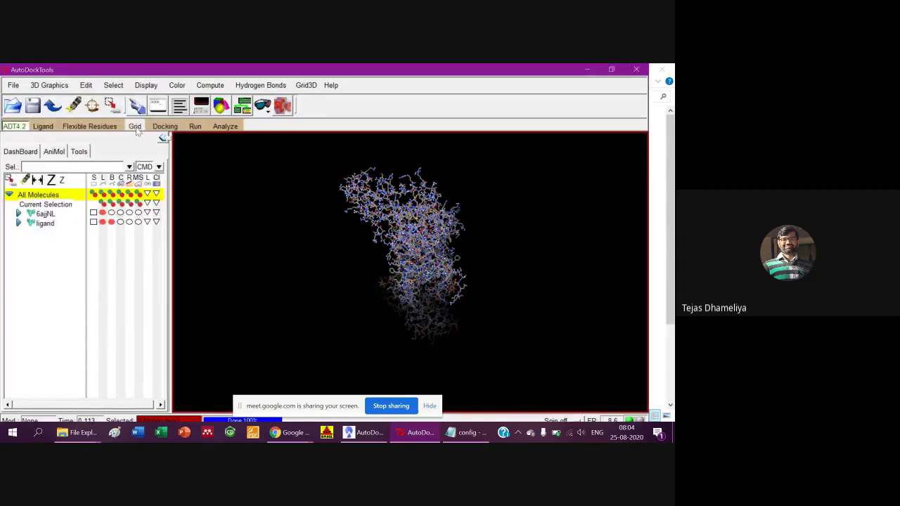
left_click(136, 129)
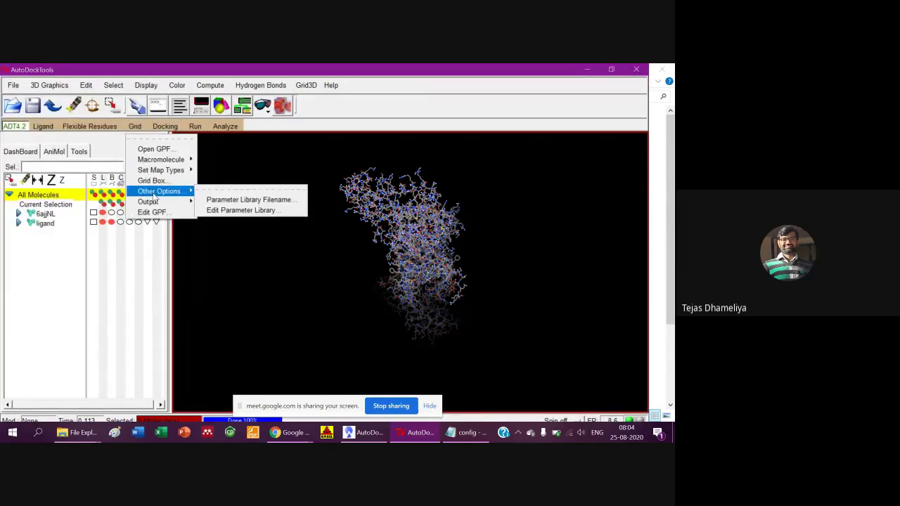
mouse_move(148, 202)
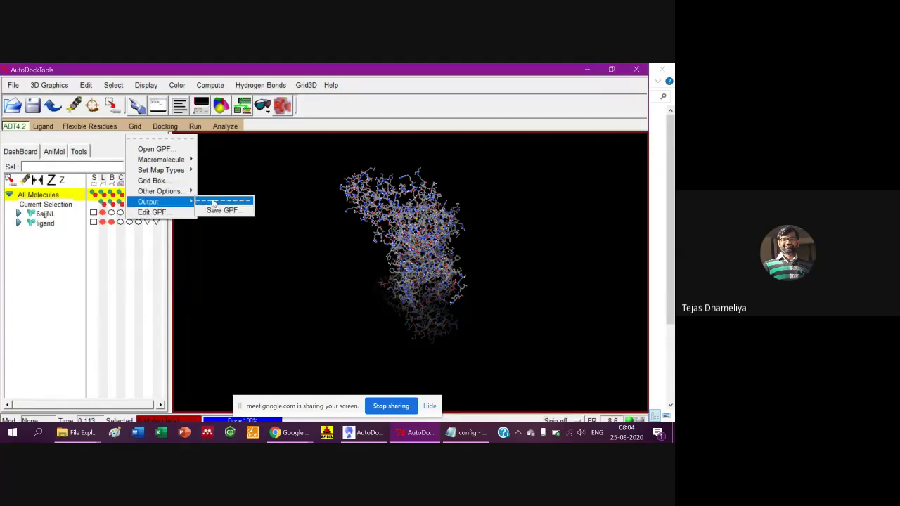
left_click(215, 211)
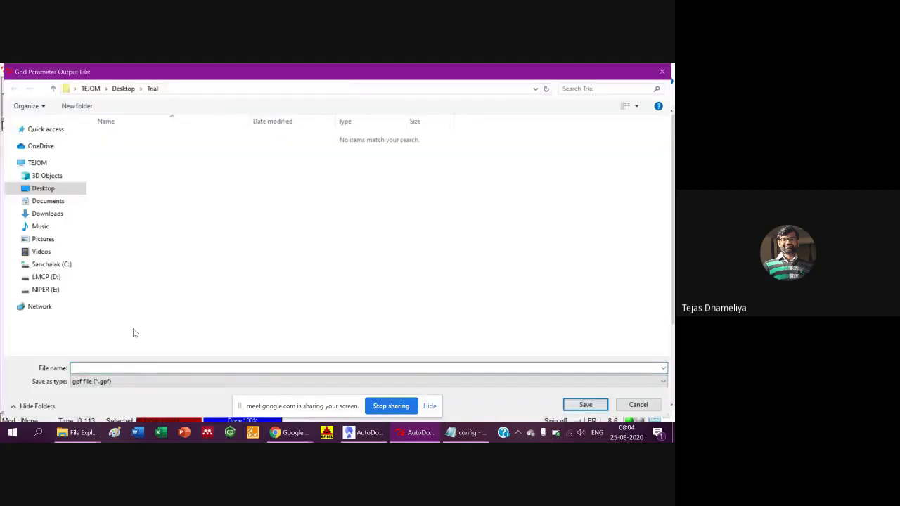
left_click(145, 368)
type("a.gpf")
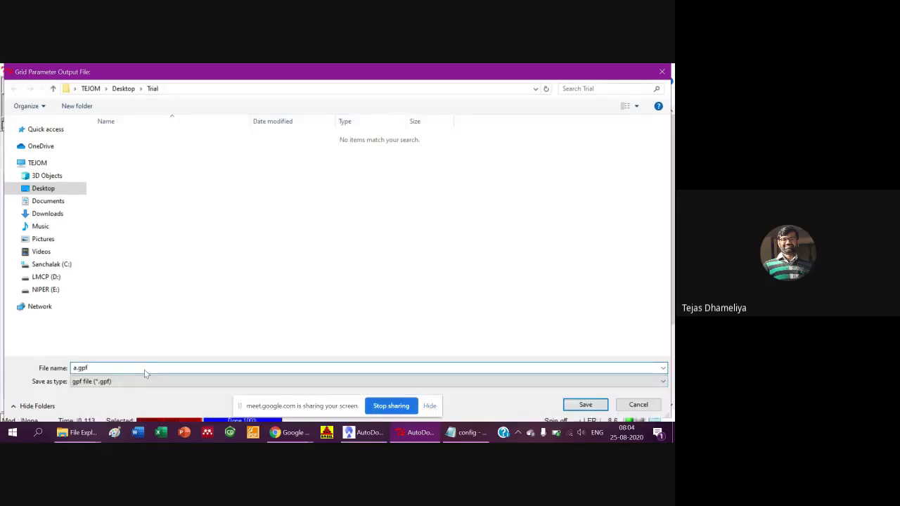
key("Return")
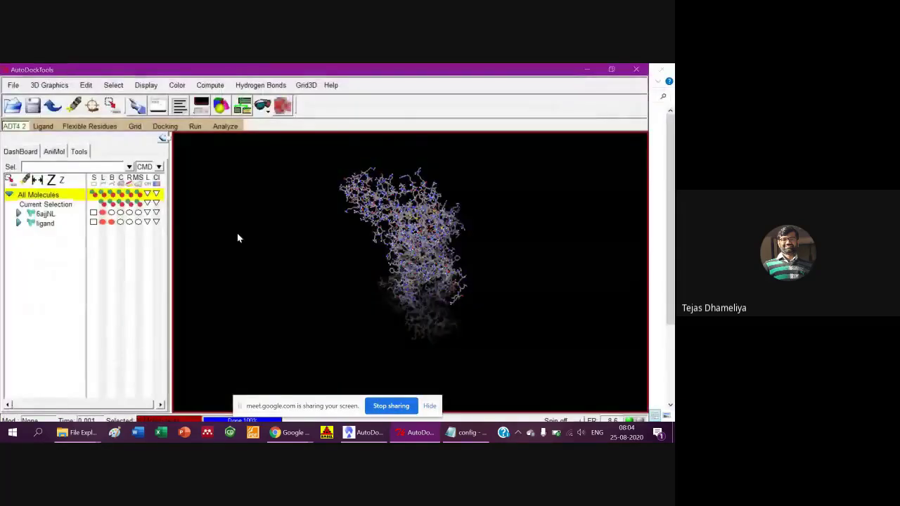
- Set 6ajjNL as the rigid macromolecule file for docking
left_click(164, 126)
mouse_move(185, 159)
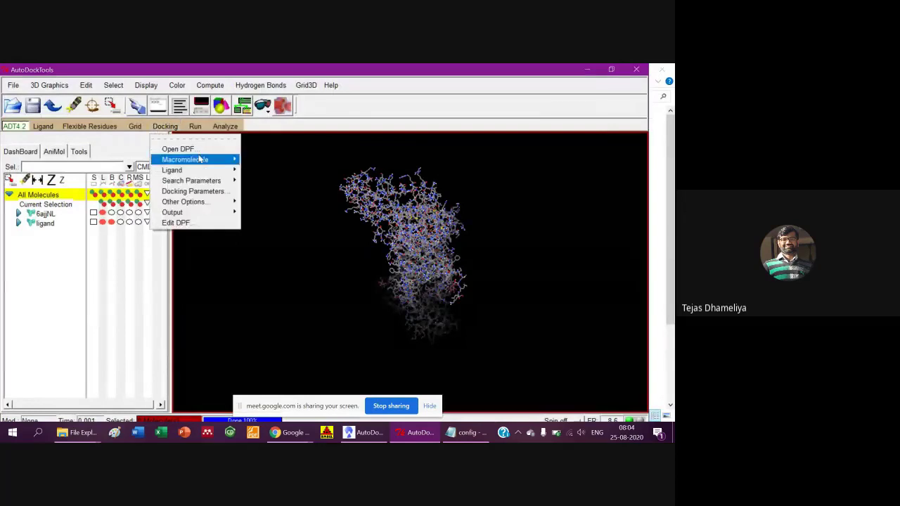
left_click(281, 168)
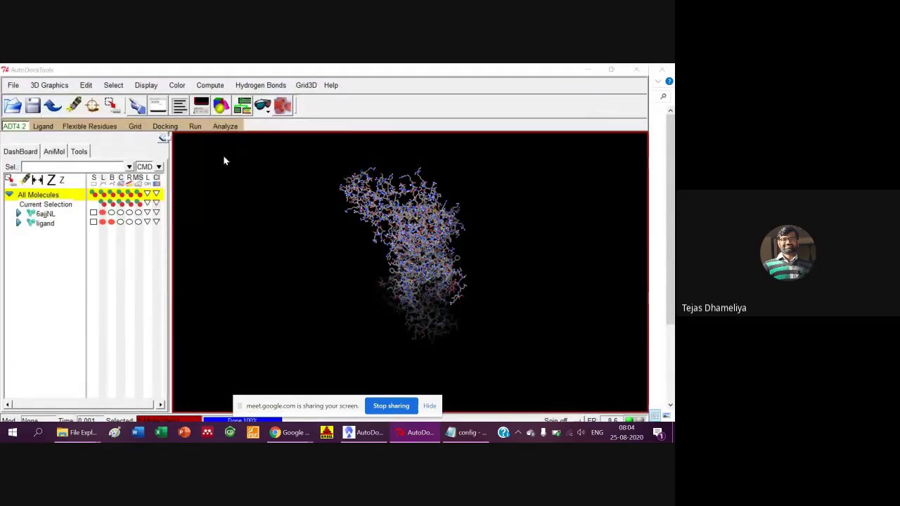
left_click(112, 137)
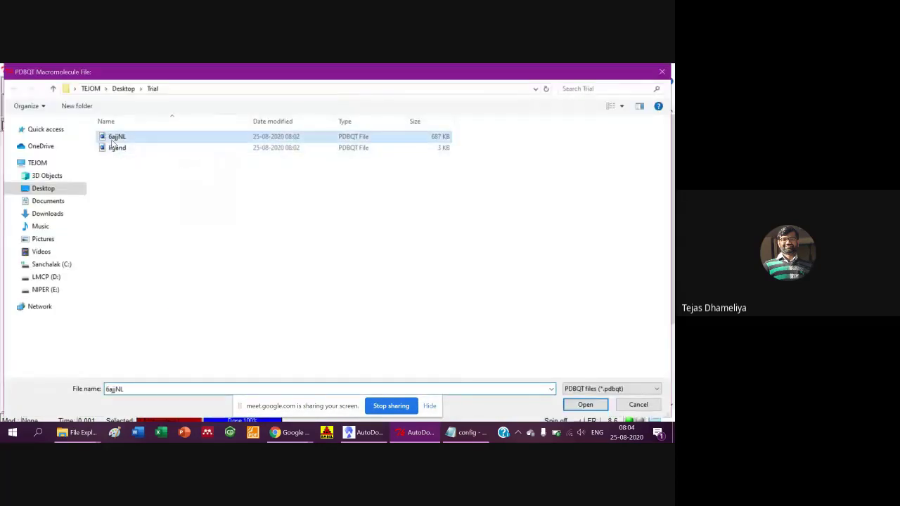
left_click(583, 405)
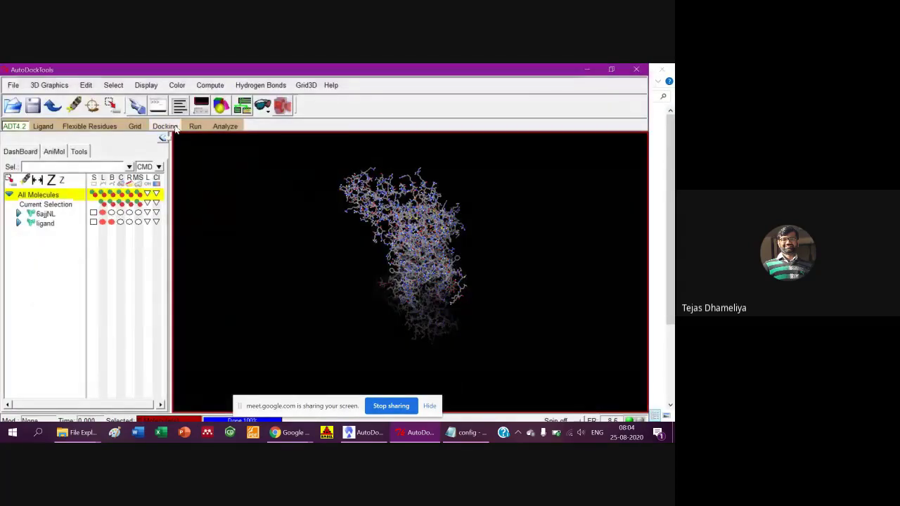
- Choose the ligand molecule as the docking ligand and accept its parameters
left_click(168, 127)
mouse_move(172, 170)
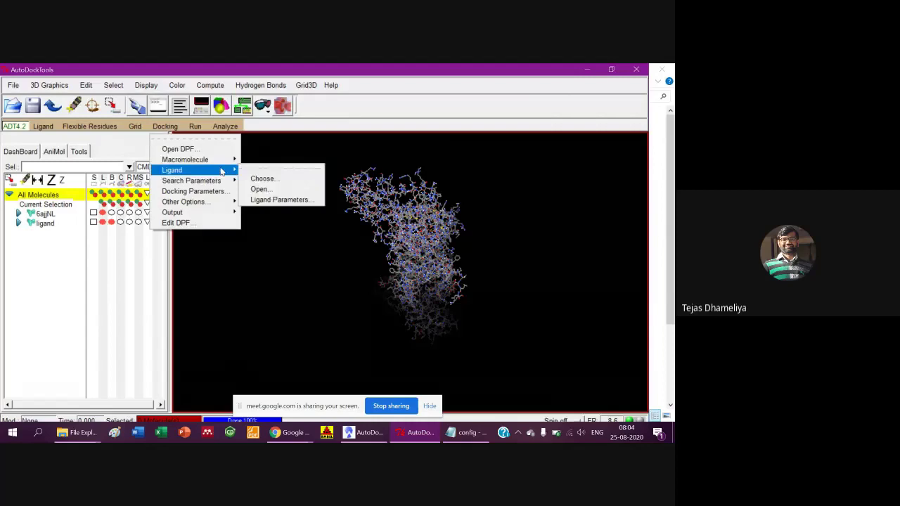
left_click(263, 178)
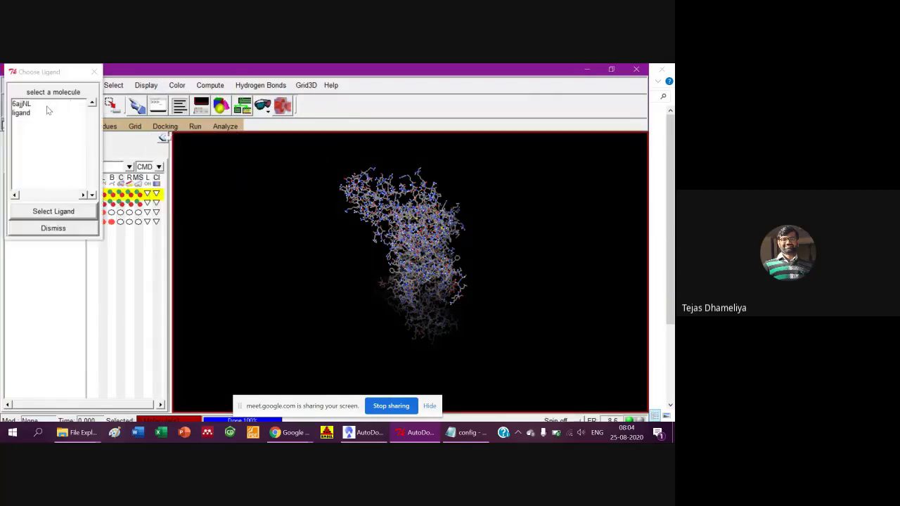
left_click(32, 113)
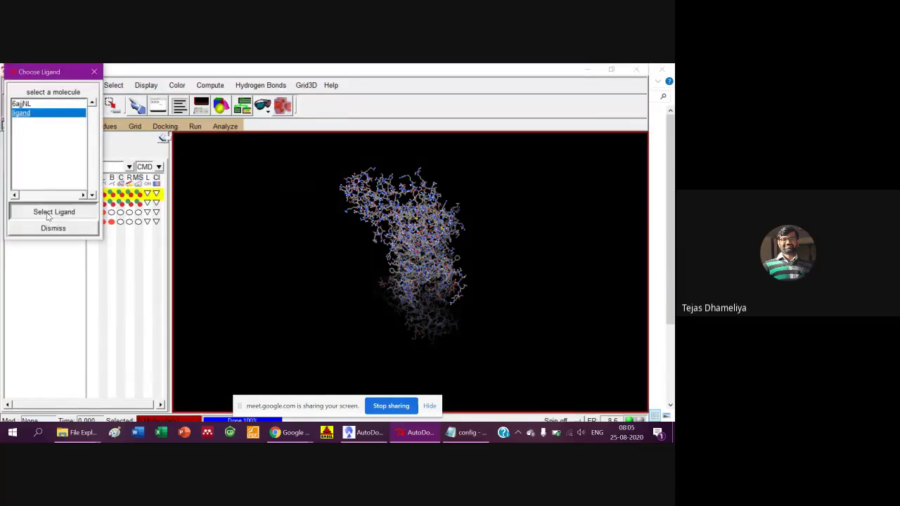
left_click(49, 211)
left_click(135, 226)
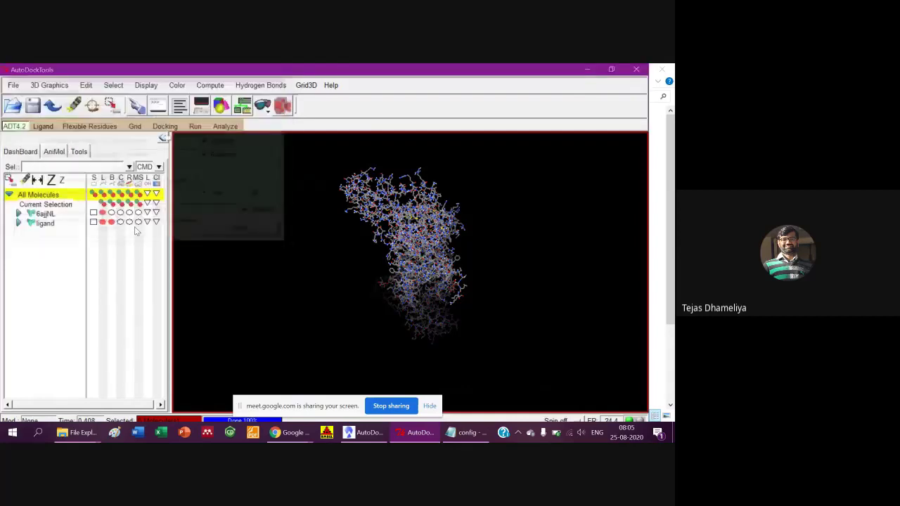
left_click(164, 127)
mouse_move(191, 180)
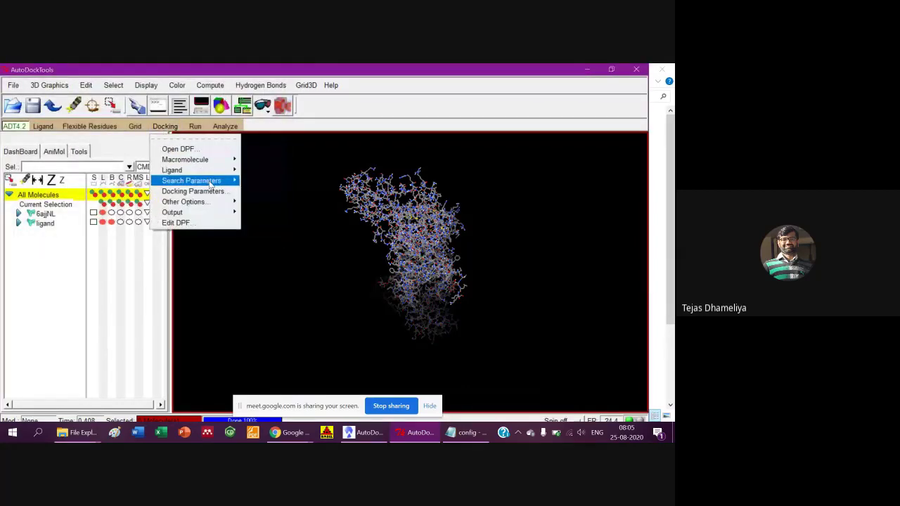
- Accept the default genetic algorithm and docking run parameters, dismissing a Python error window
left_click(277, 189)
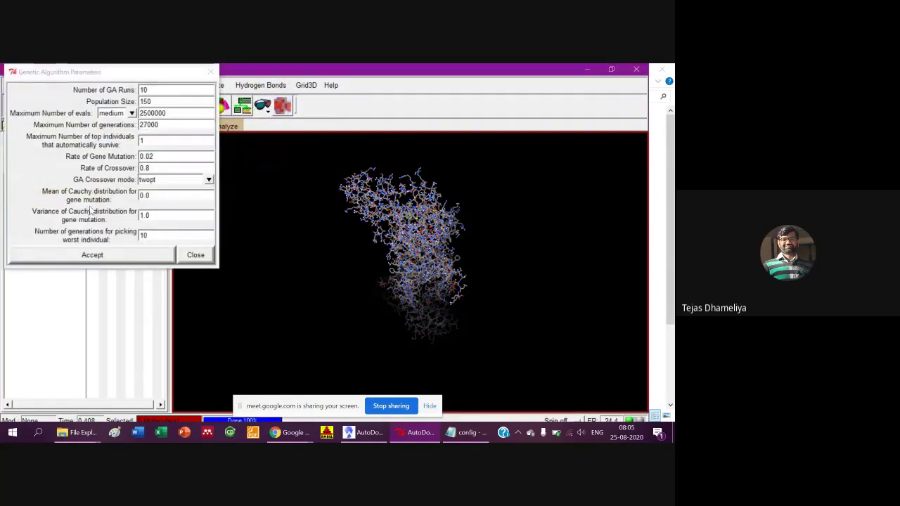
left_click(81, 256)
left_click(164, 126)
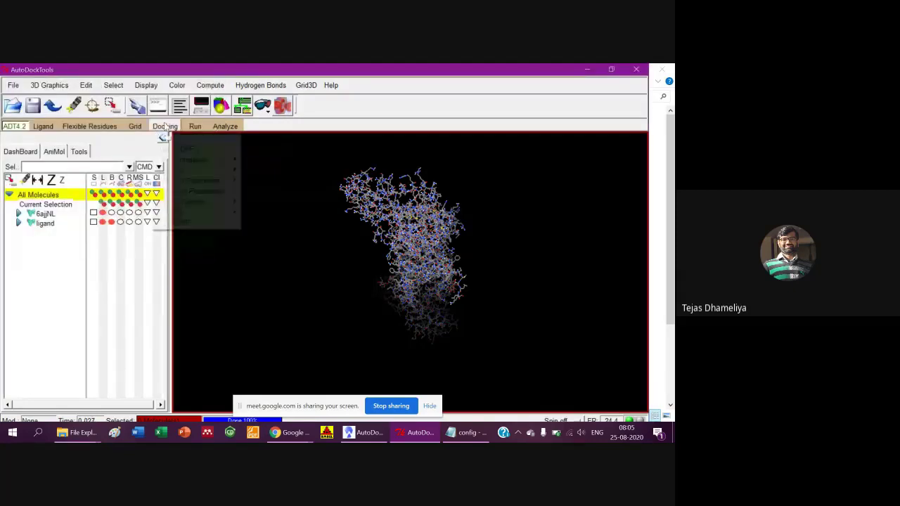
left_click(197, 191)
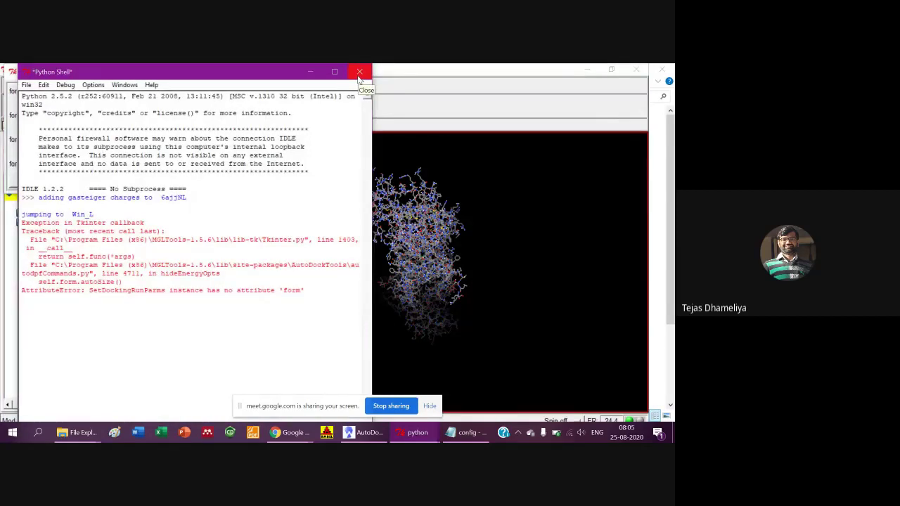
left_click(359, 73)
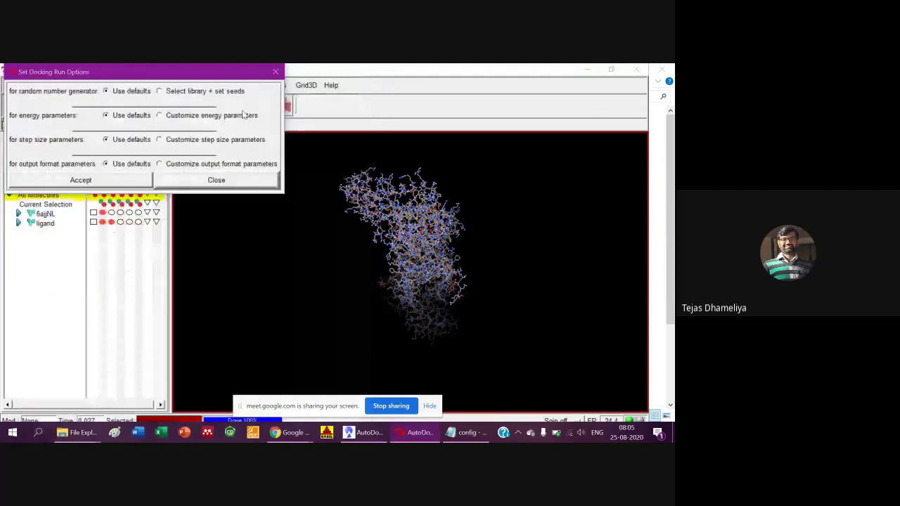
left_click(105, 185)
- Save a Lamarckian GA (4.2) docking parameter file named a.dpf
left_click(159, 127)
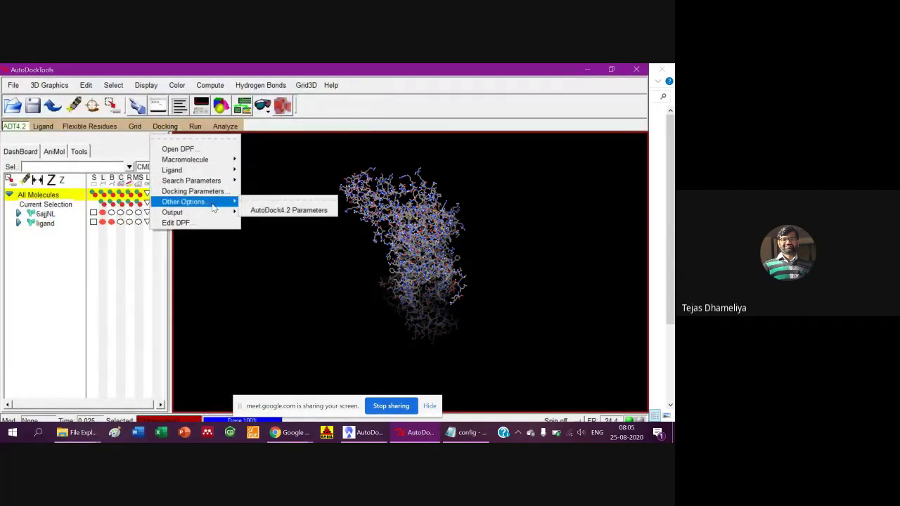
mouse_move(172, 212)
left_click(271, 218)
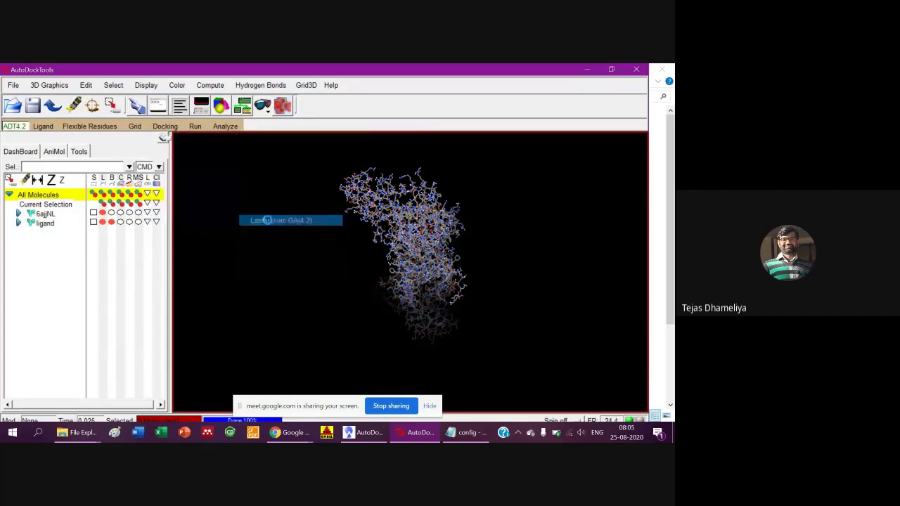
type("a")
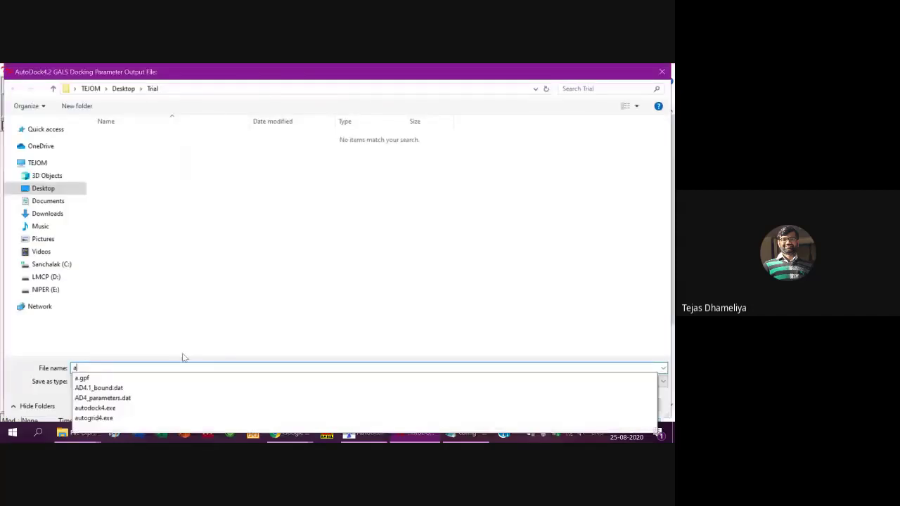
type(".dpf")
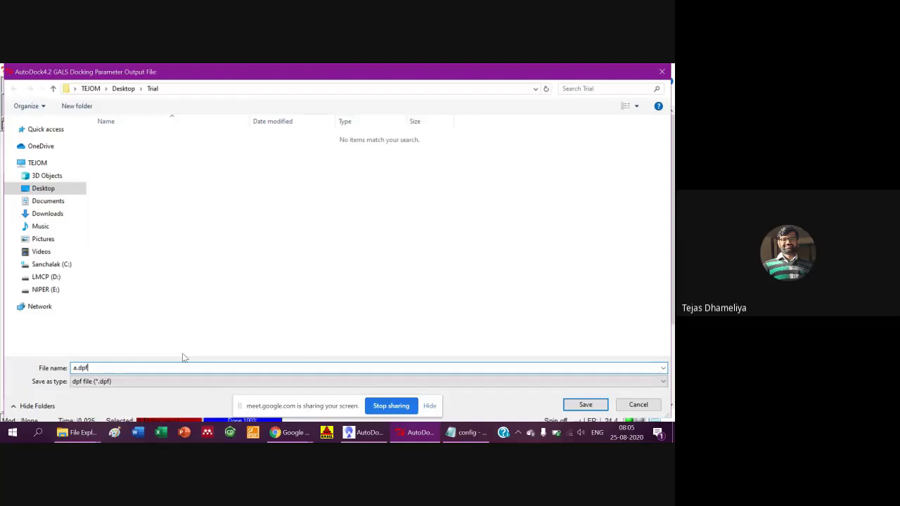
key("Return")
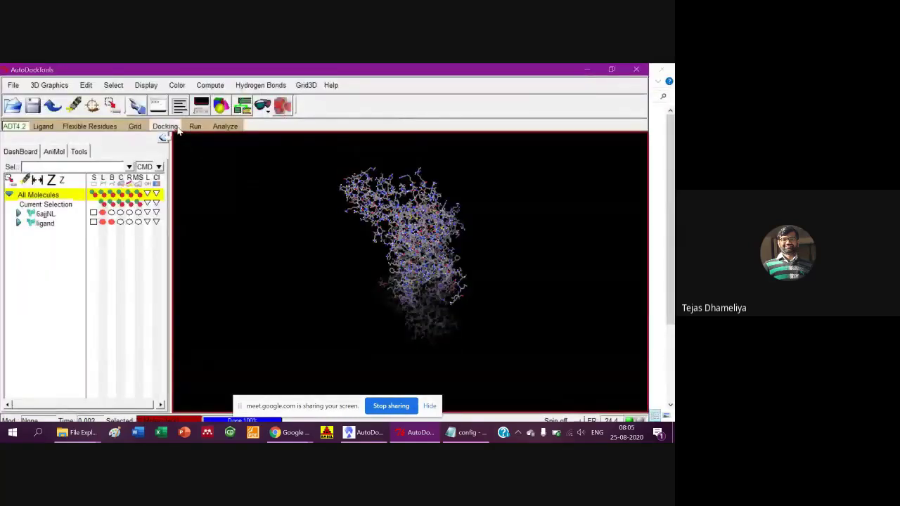
- Start an AutoGrid run with autogrid4 from the Trial folder as the program
left_click(178, 129)
left_click(196, 127)
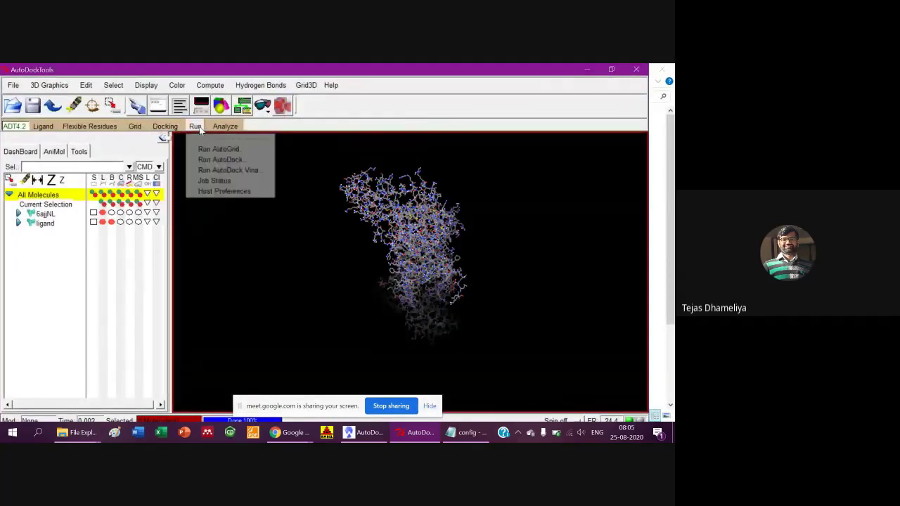
left_click(233, 152)
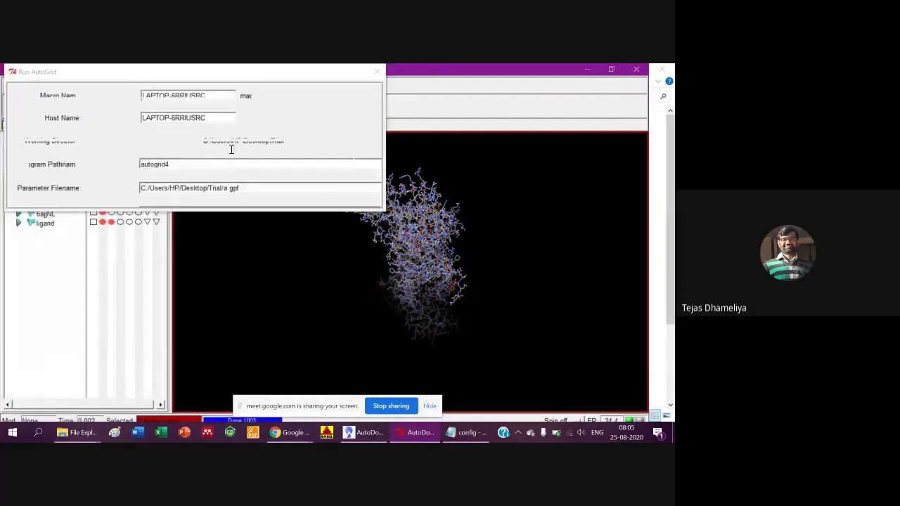
left_click(365, 133)
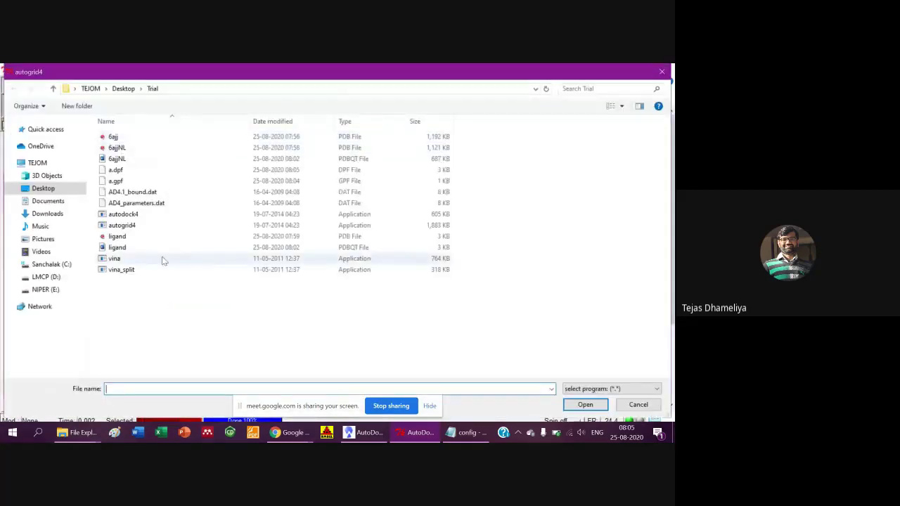
double_click(124, 224)
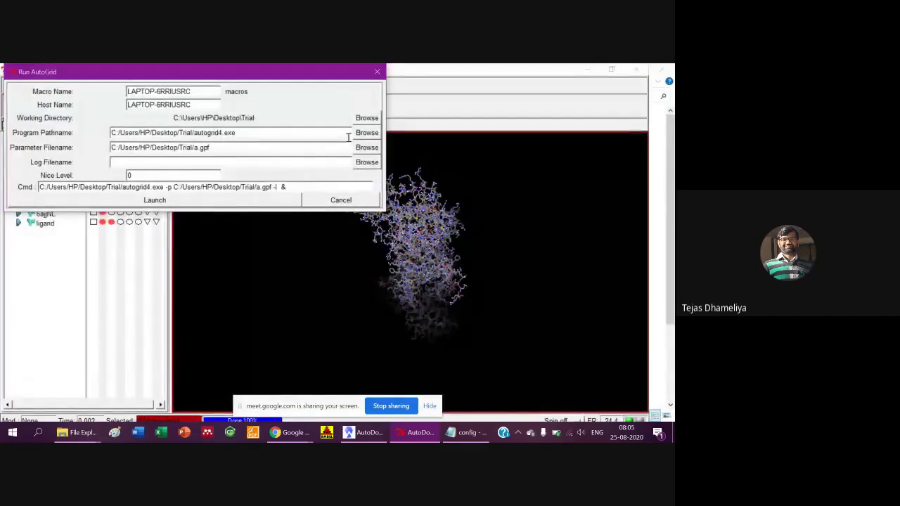
- Launch AutoGrid on a.gpf, then answer No to killing the finished process
left_click(366, 146)
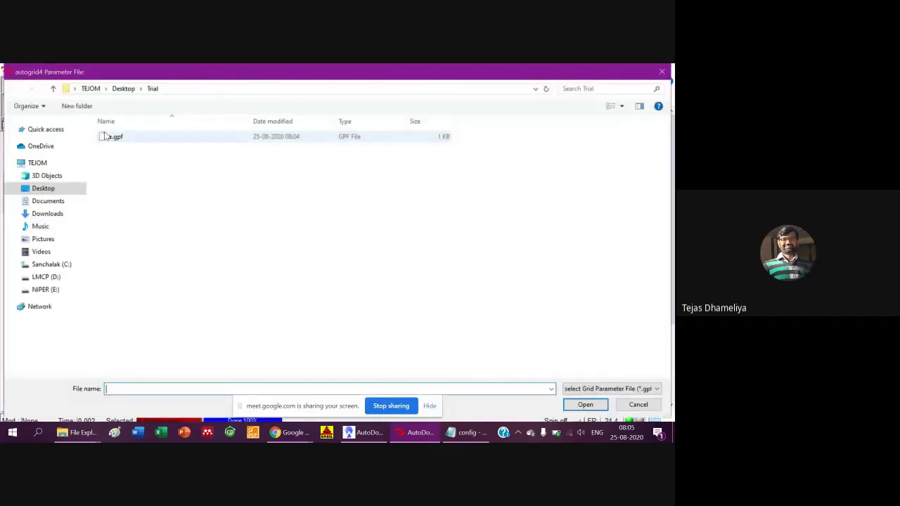
double_click(113, 137)
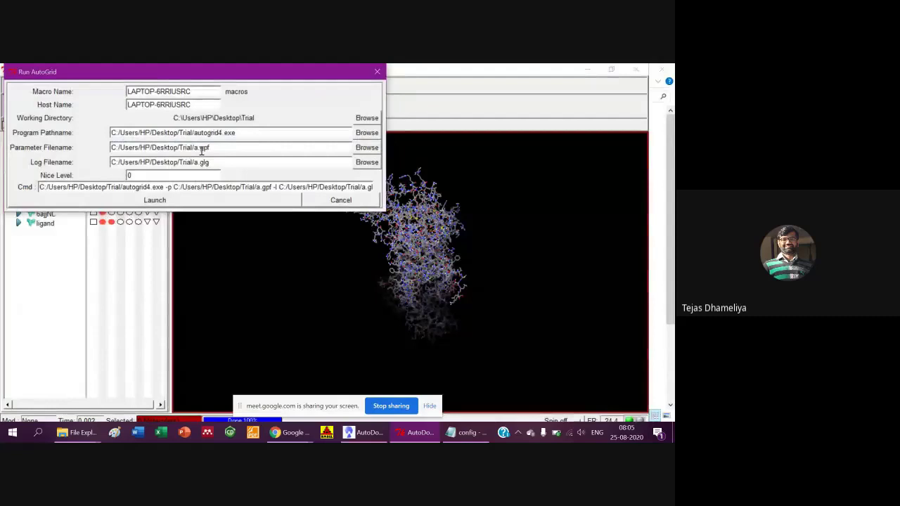
left_click(163, 201)
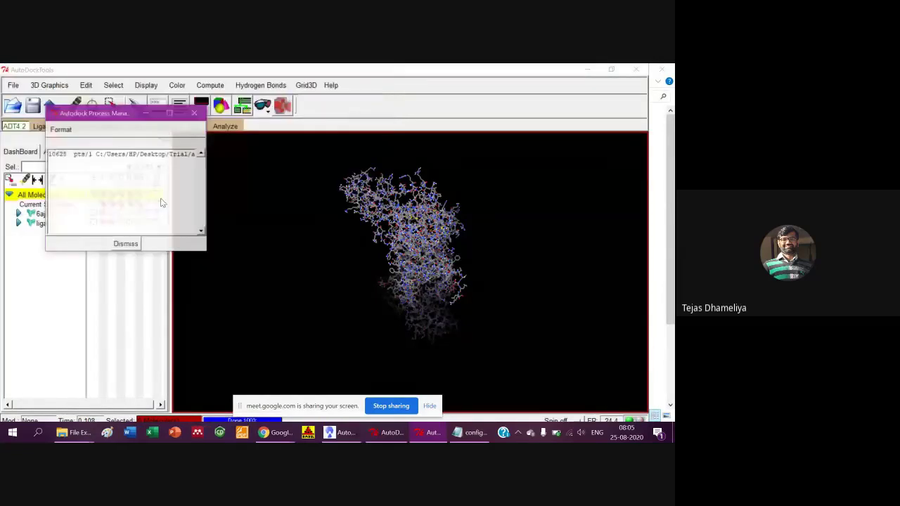
left_click(89, 206)
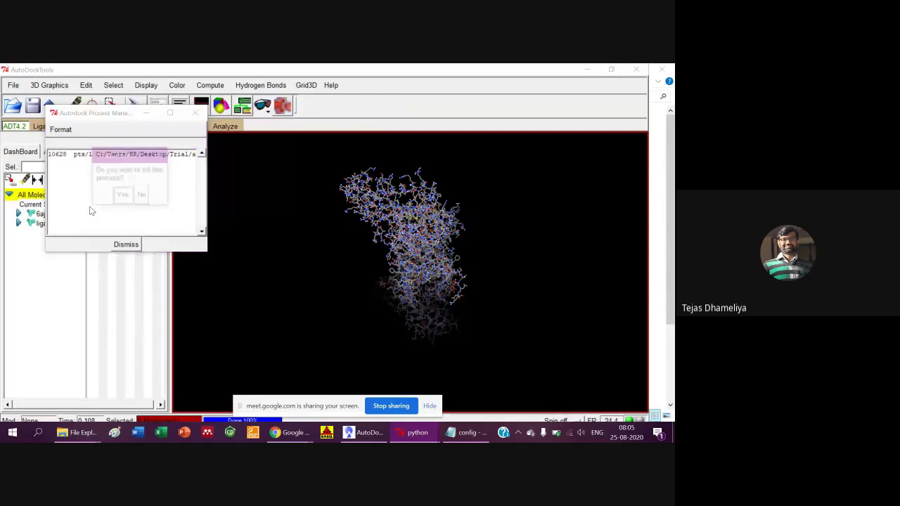
left_click(143, 196)
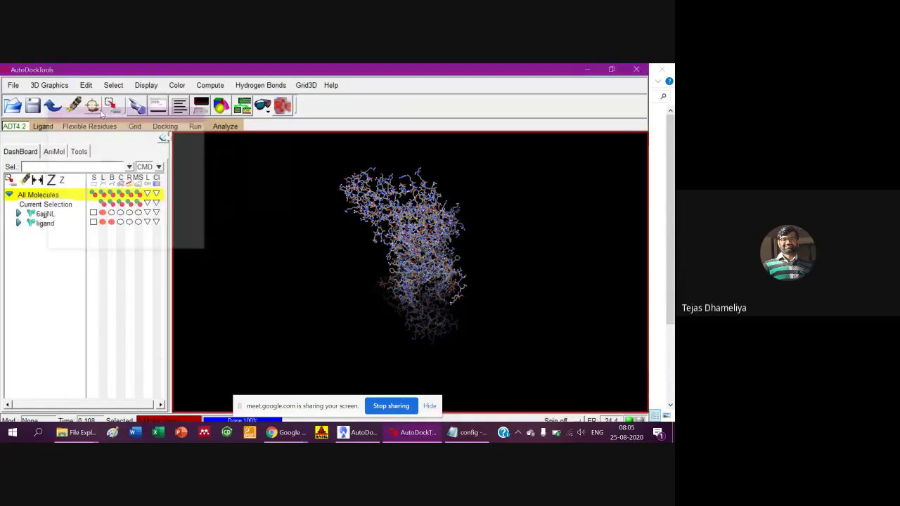
mouse_move(77, 432)
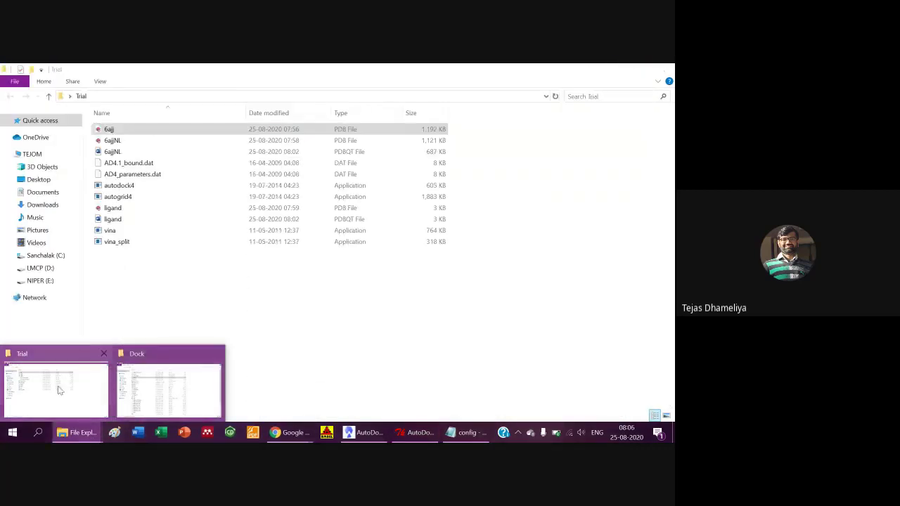
- Show the Trial folder with the new map files and right-click the a.glg log
left_click(60, 390)
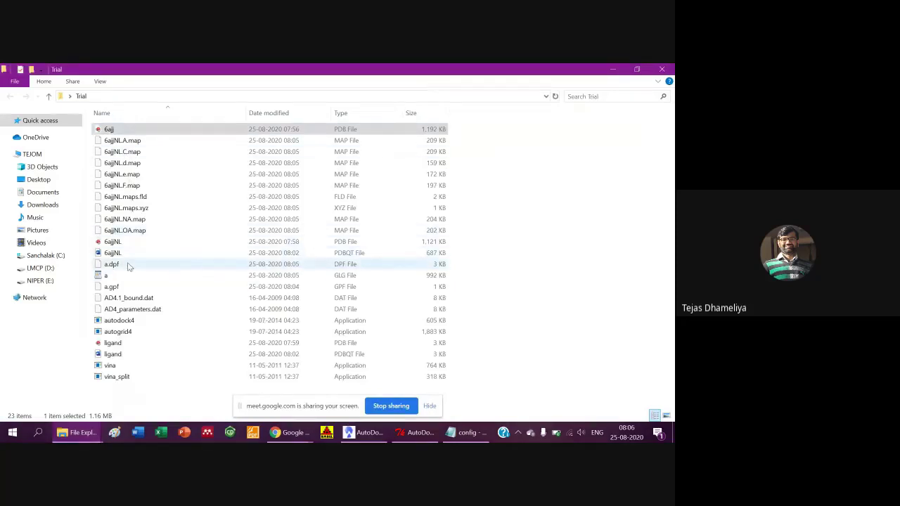
left_click(106, 276)
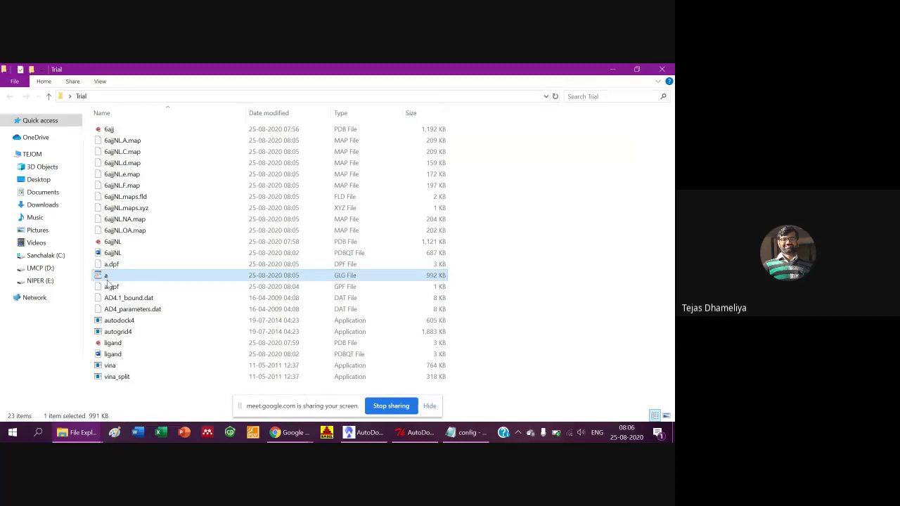
right_click(106, 277)
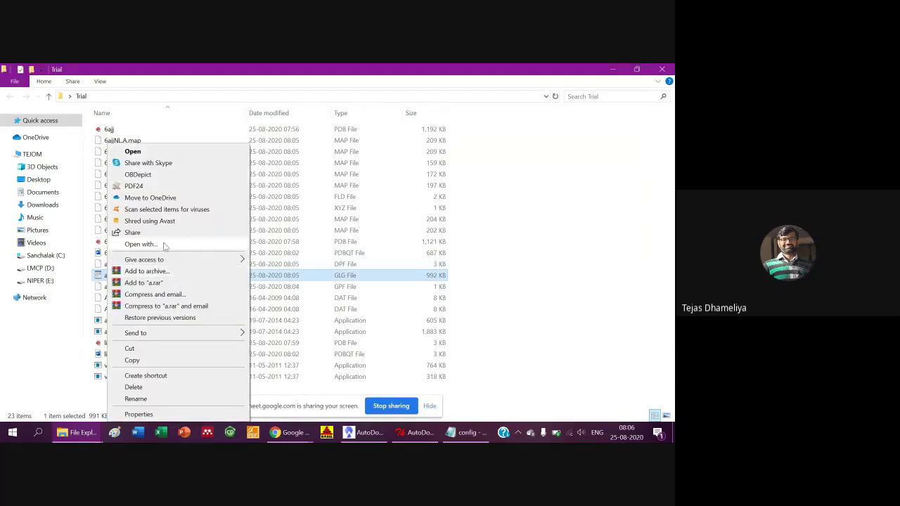
- Open a.glg in WordPad, highlight the final Successful Completion line, and return to AutoDockTools
left_click(134, 152)
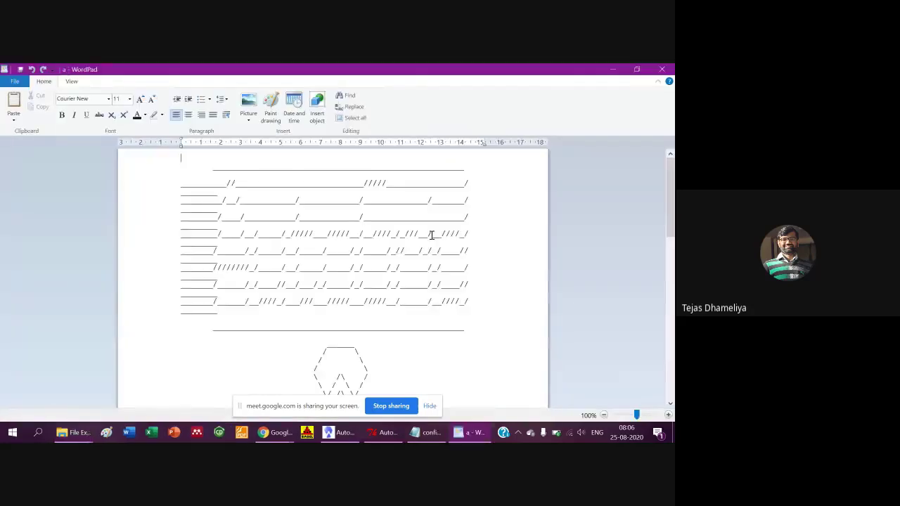
key("ctrl+End")
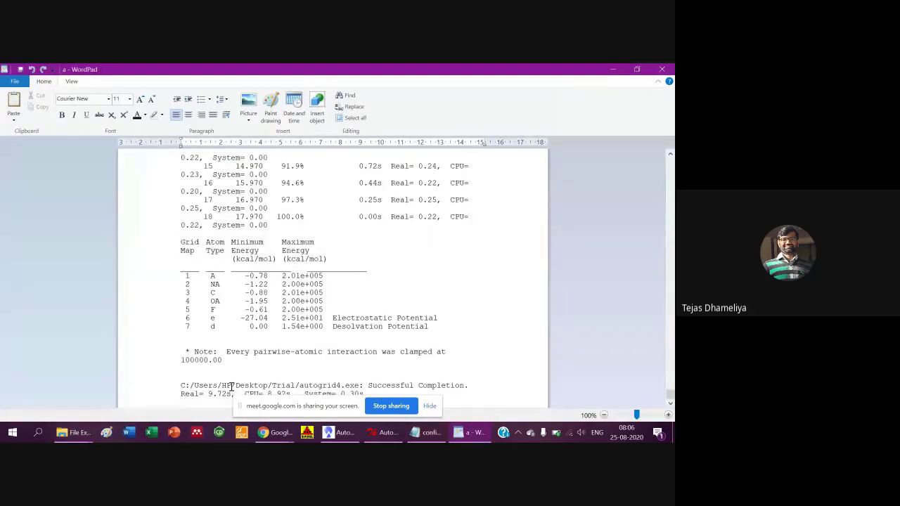
left_click_drag(232, 387, 442, 390)
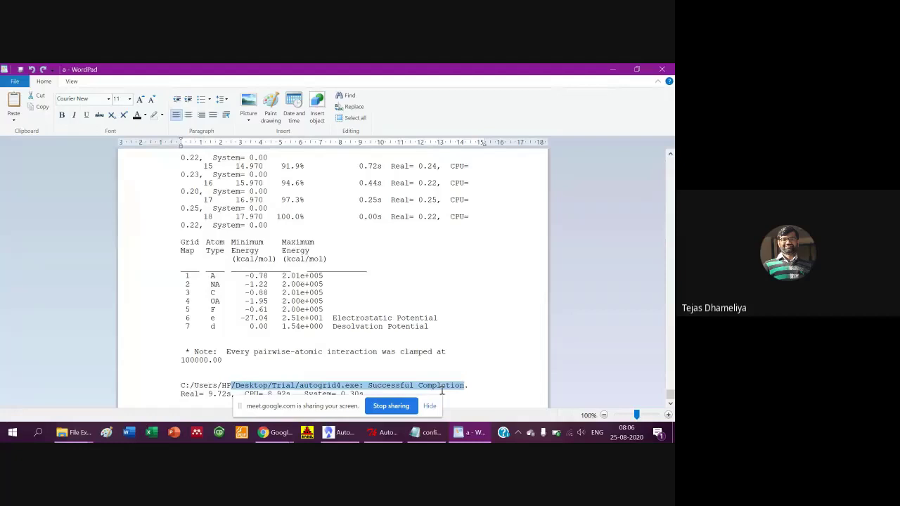
key("alt+Tab")
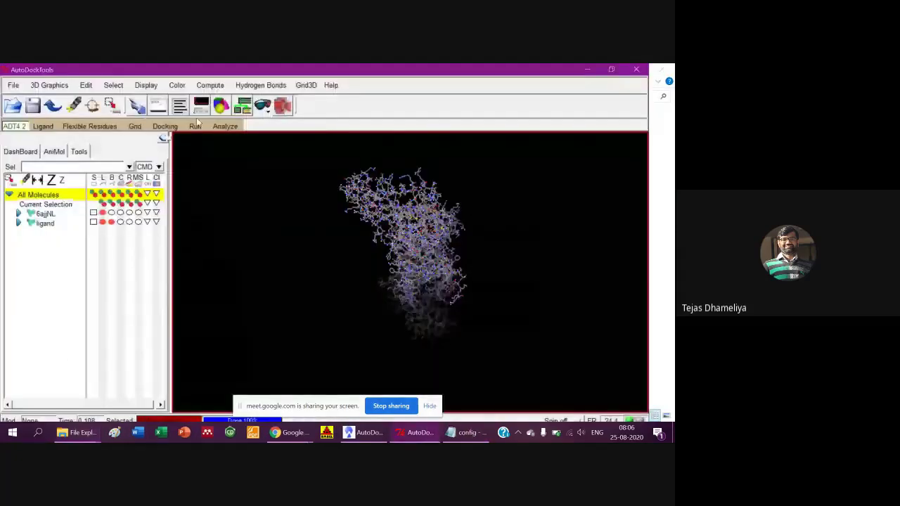
- Set up Run AutoDock with autodock4.exe as the program and a.dpf as the parameter file
left_click(199, 126)
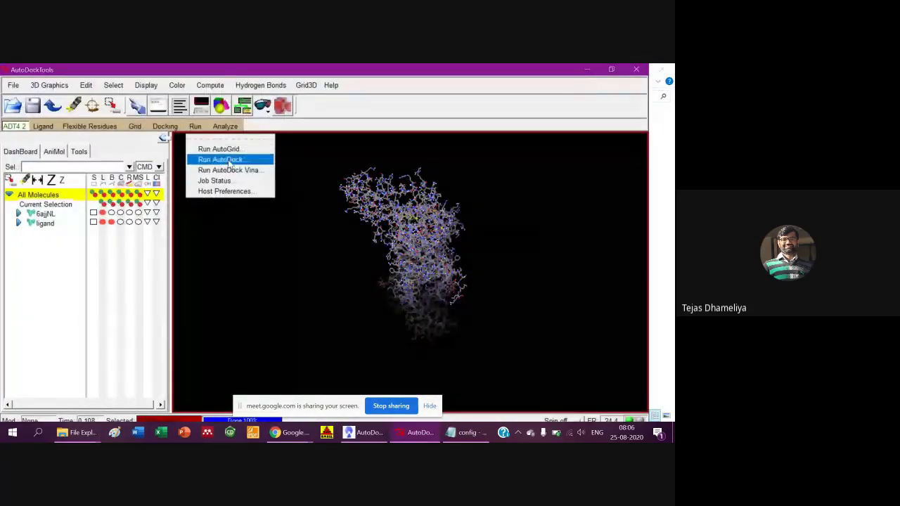
left_click(228, 160)
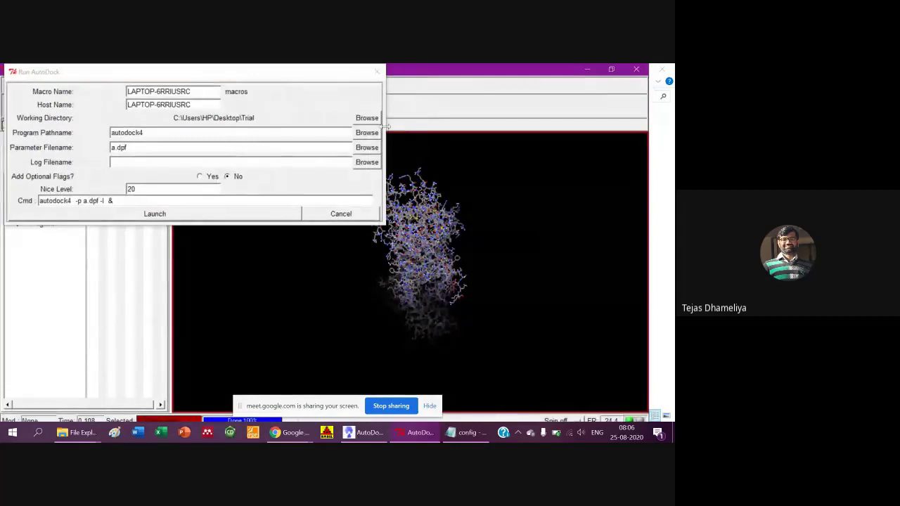
left_click(367, 132)
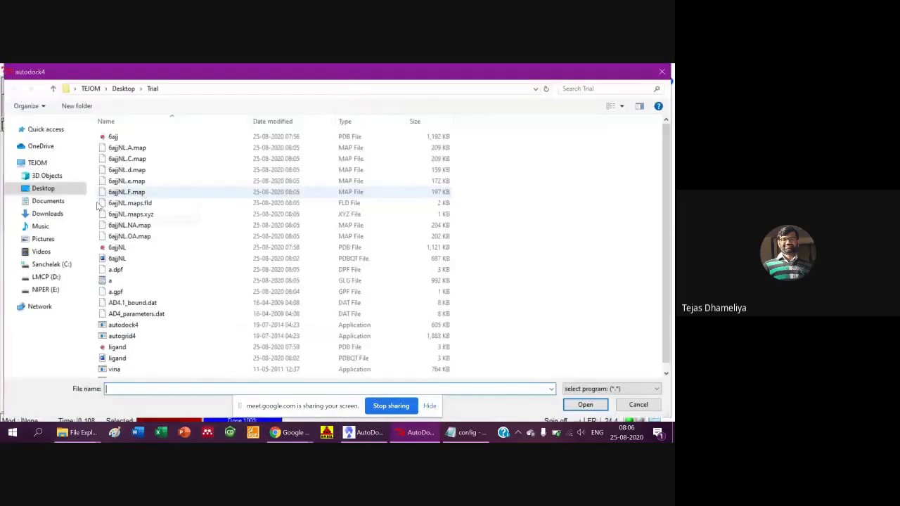
double_click(118, 326)
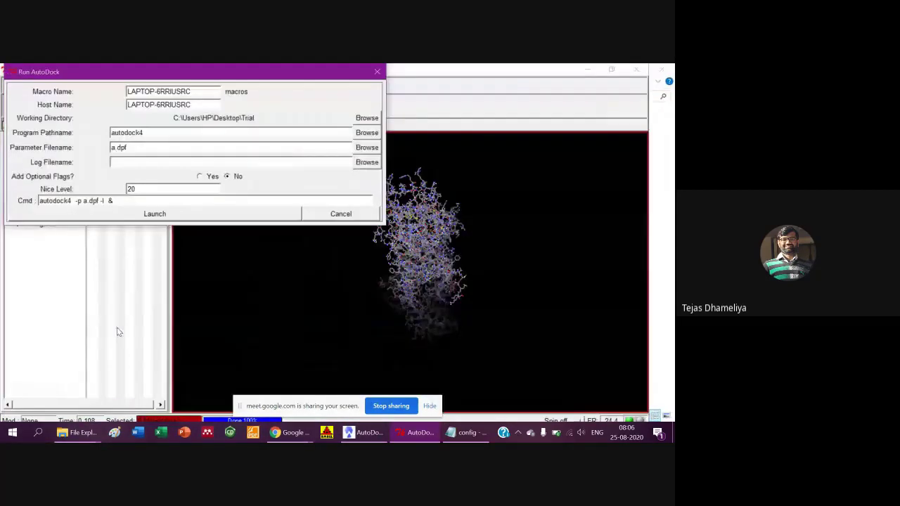
left_click(366, 148)
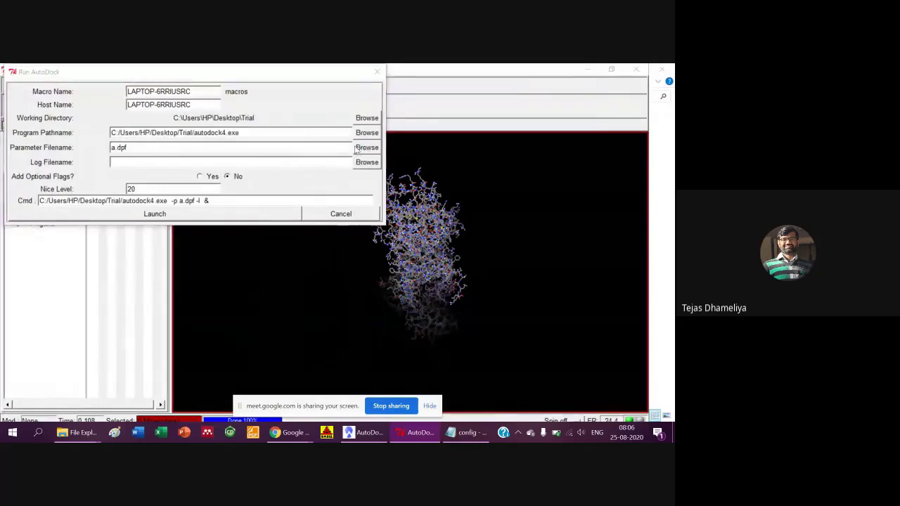
double_click(116, 138)
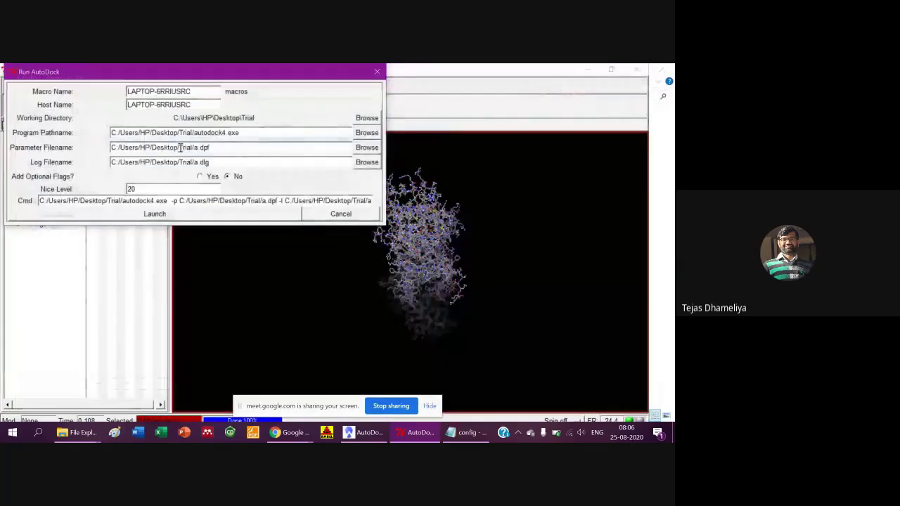